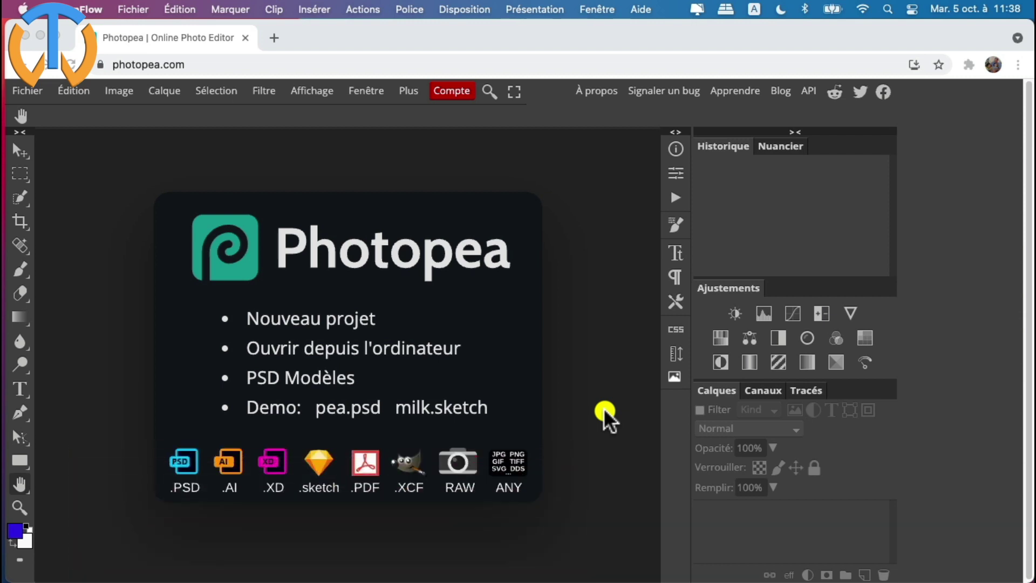
# Search the image gallery for "hair".
pyautogui.click(673, 377)
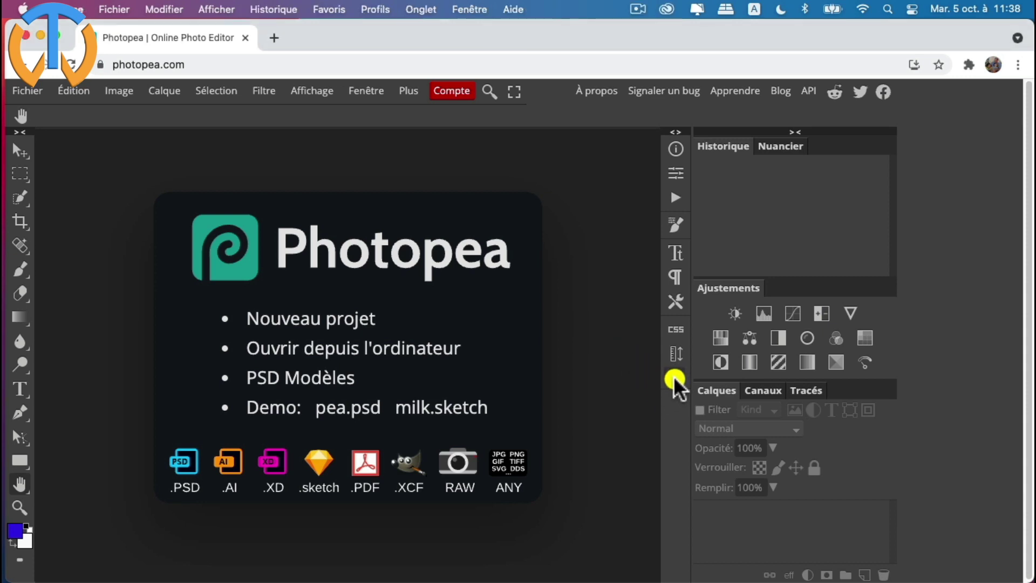
pyautogui.click(674, 376)
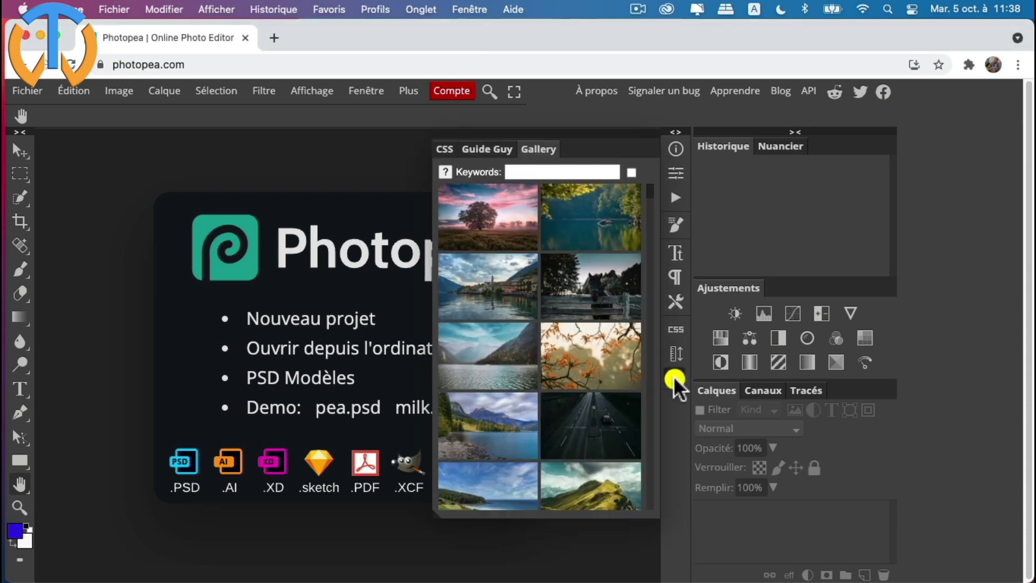
pyautogui.click(526, 172)
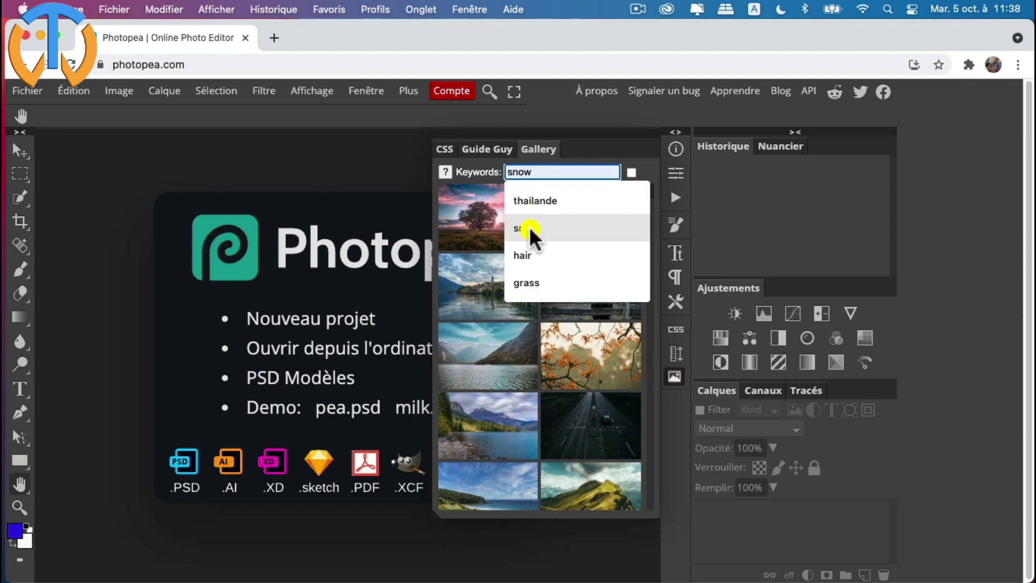
pyautogui.click(530, 257)
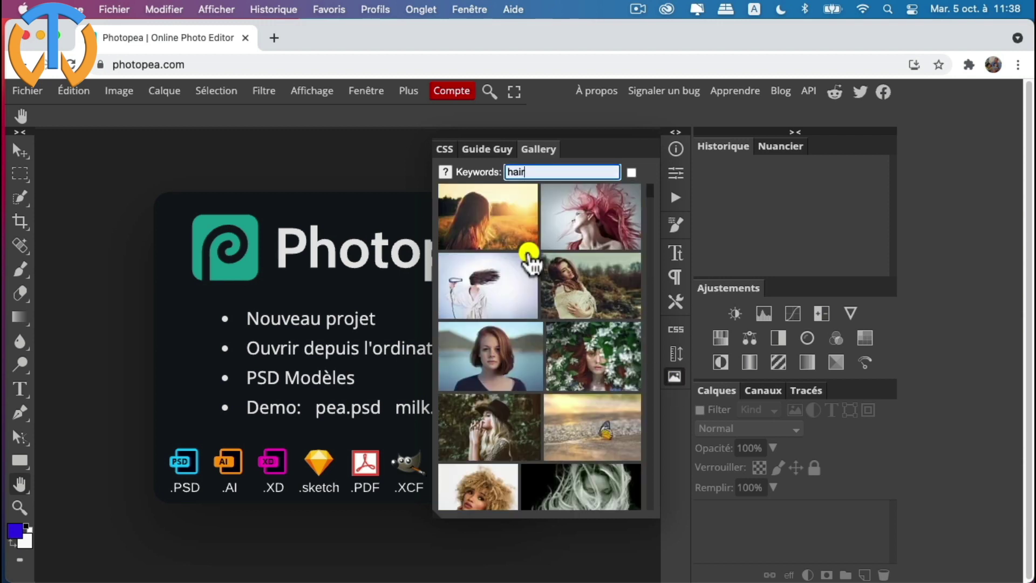
# Open the gallery portrait of the red-haired woman with her hand on her shoulder, and close the gallery.
pyautogui.scroll(-3, 532, 259)
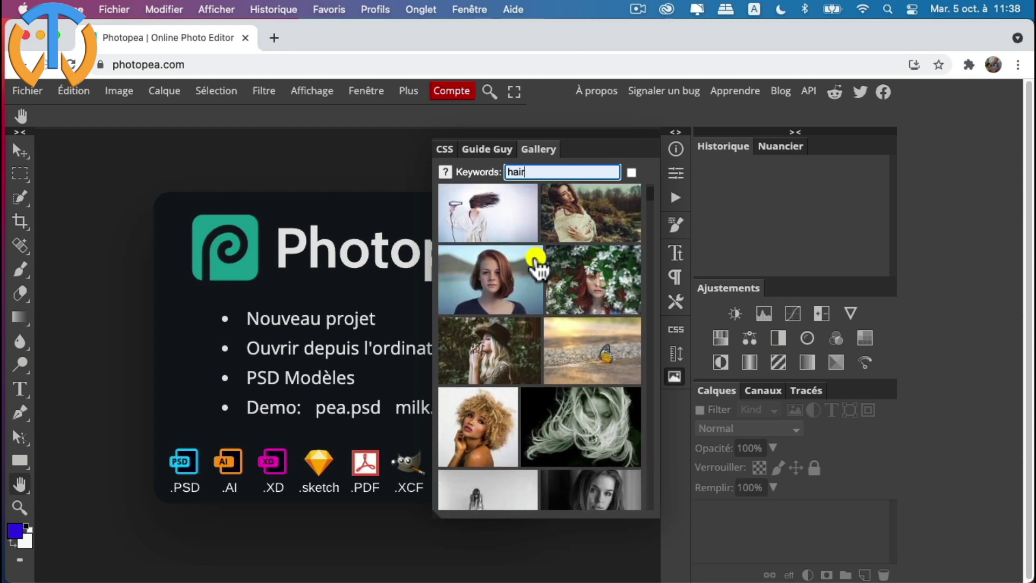
pyautogui.scroll(-10, 535, 264)
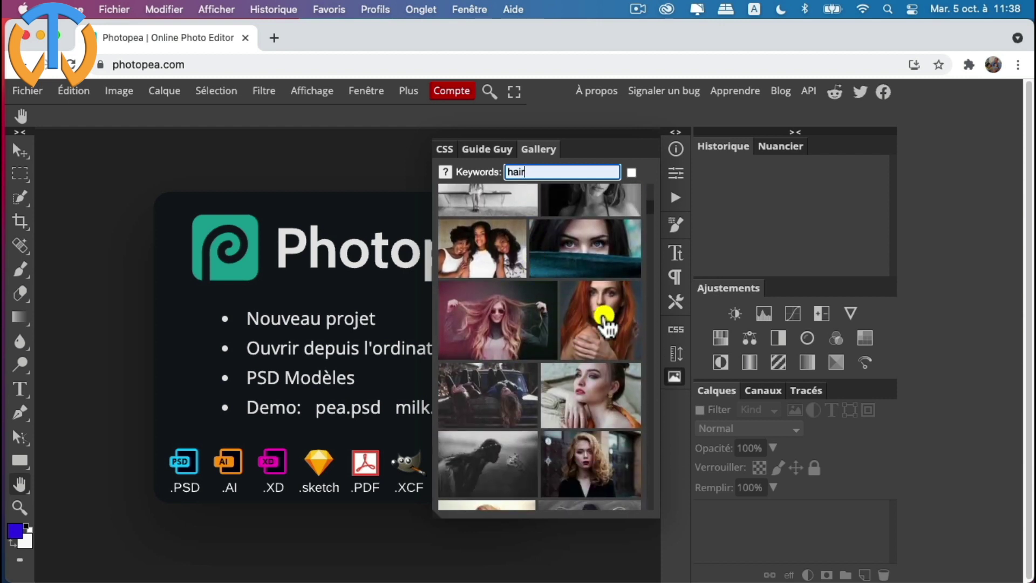
pyautogui.click(604, 320)
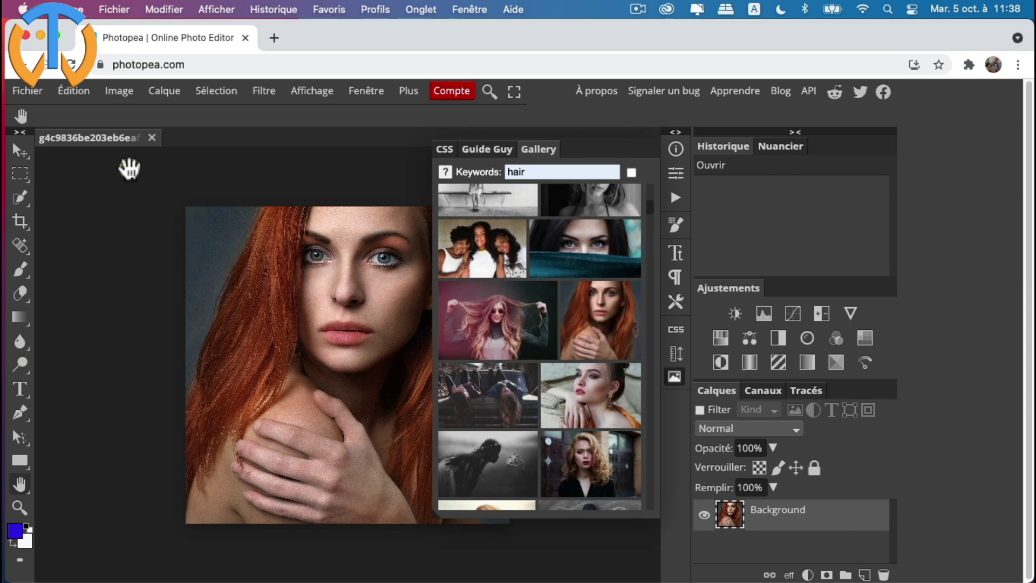
pyautogui.click(675, 378)
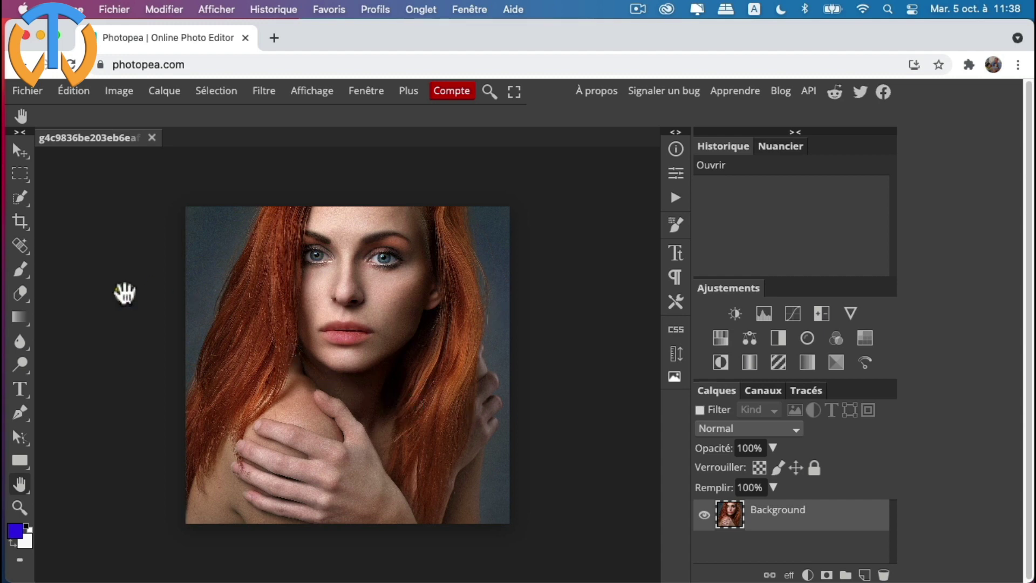
# Examine the fine hair strands up close against the blue background in the portrait.
pyautogui.click(19, 510)
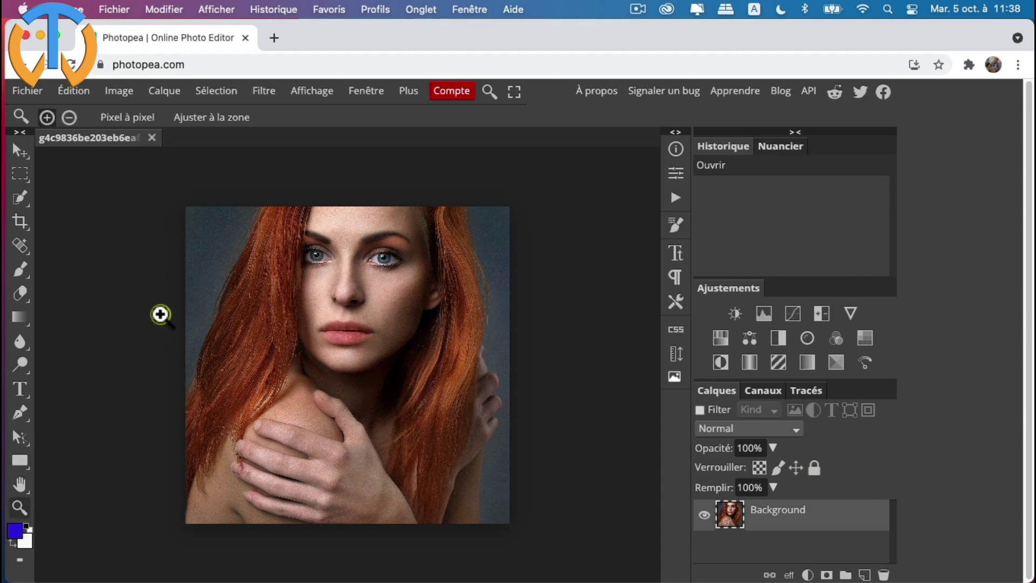
pyautogui.scroll(6, 278, 254)
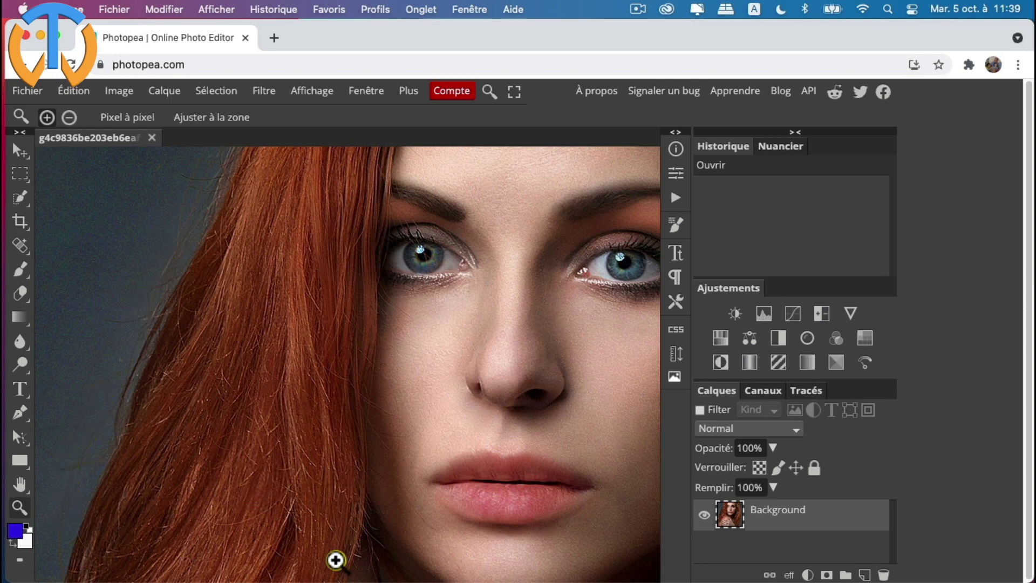
pyautogui.click(20, 484)
pyautogui.scroll(-2, 538, 404)
pyautogui.moveTo(527, 389); pyautogui.dragTo(285, 342)
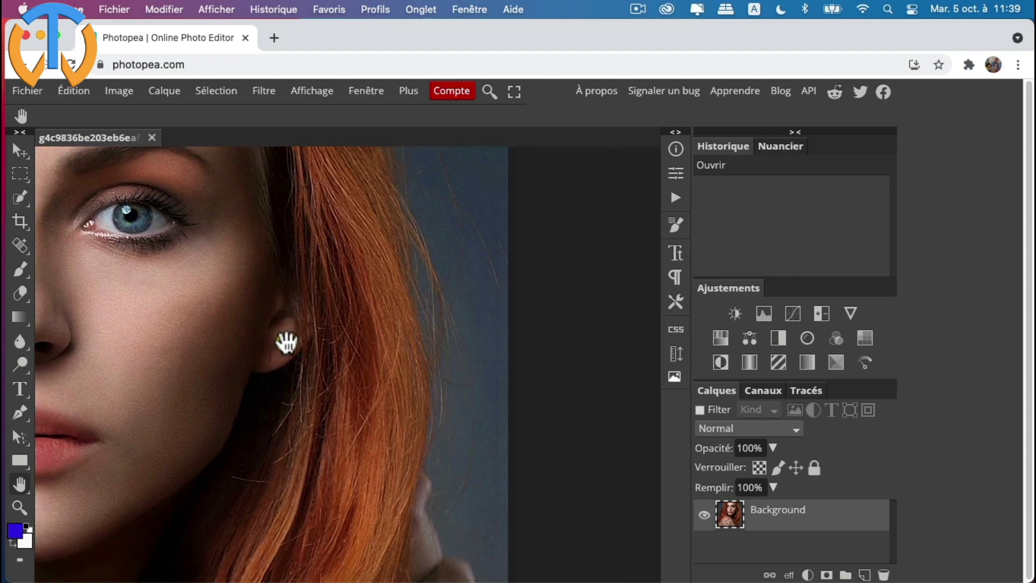
pyautogui.moveTo(405, 377); pyautogui.dragTo(406, 294)
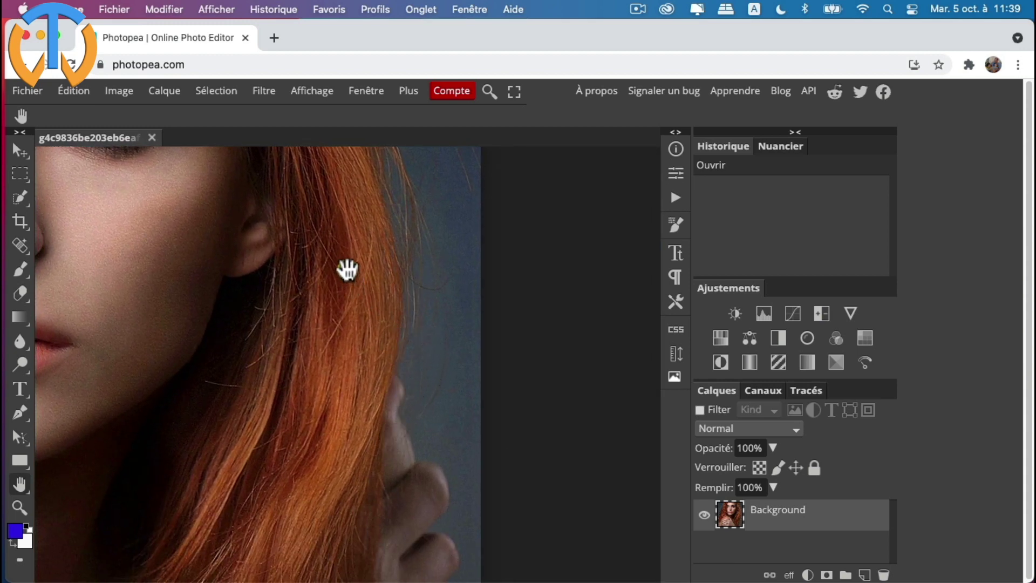
pyautogui.moveTo(347, 271); pyautogui.dragTo(393, 382)
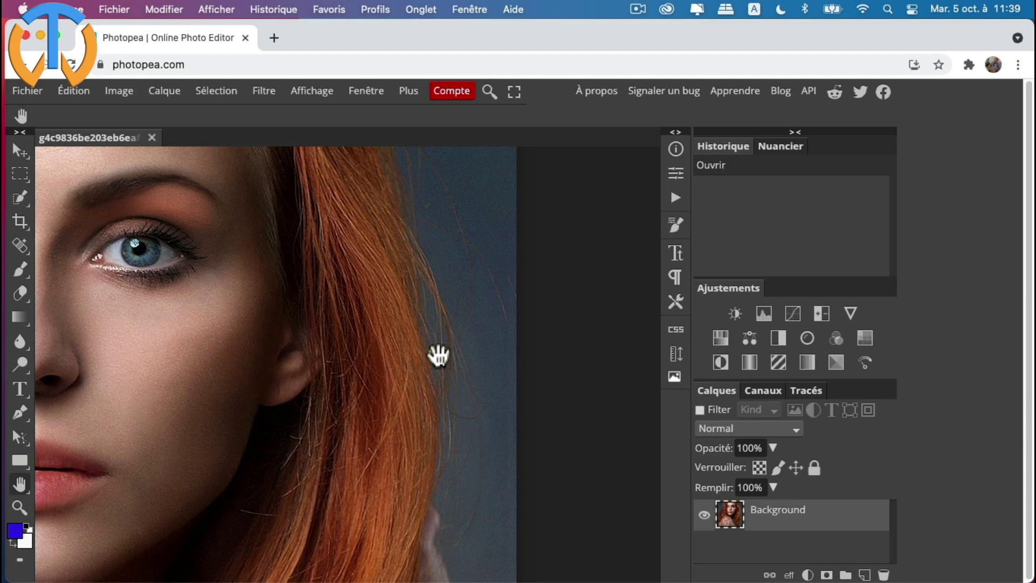
pyautogui.moveTo(393, 245); pyautogui.dragTo(487, 289)
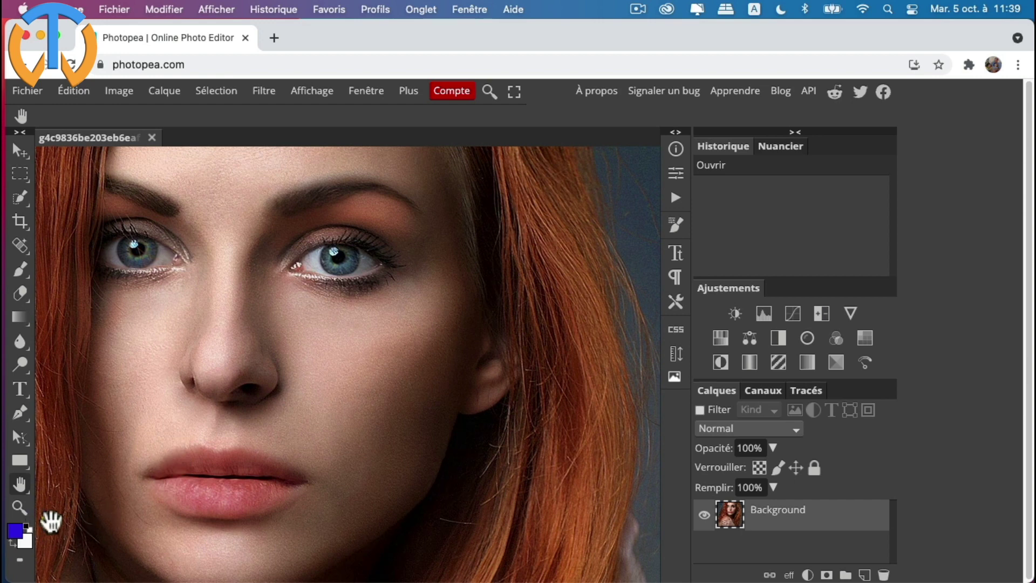
# Zoom out from the face and fit the whole portrait to the work area.
pyautogui.click(19, 507)
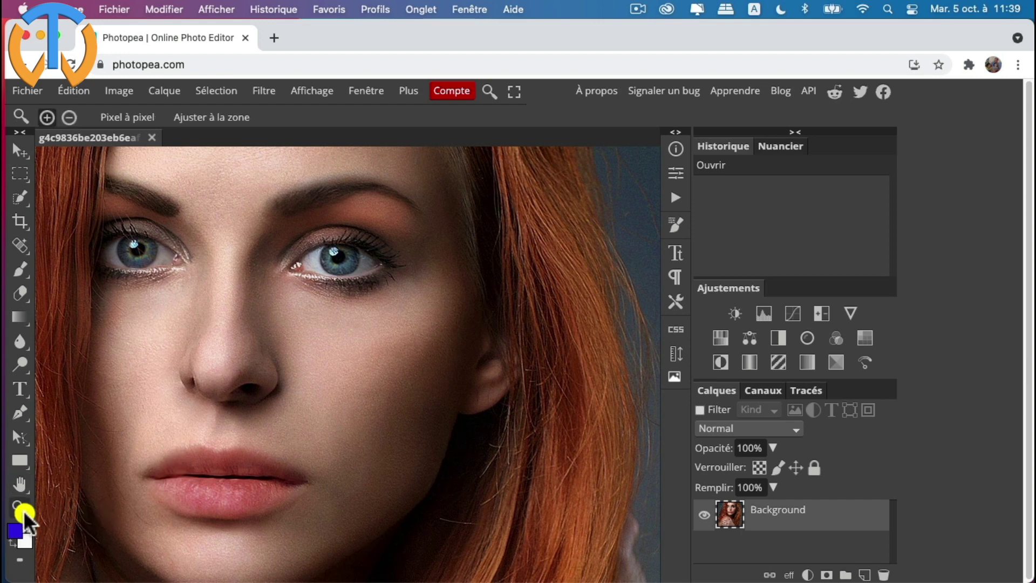
pyautogui.click(69, 118)
pyautogui.click(301, 286)
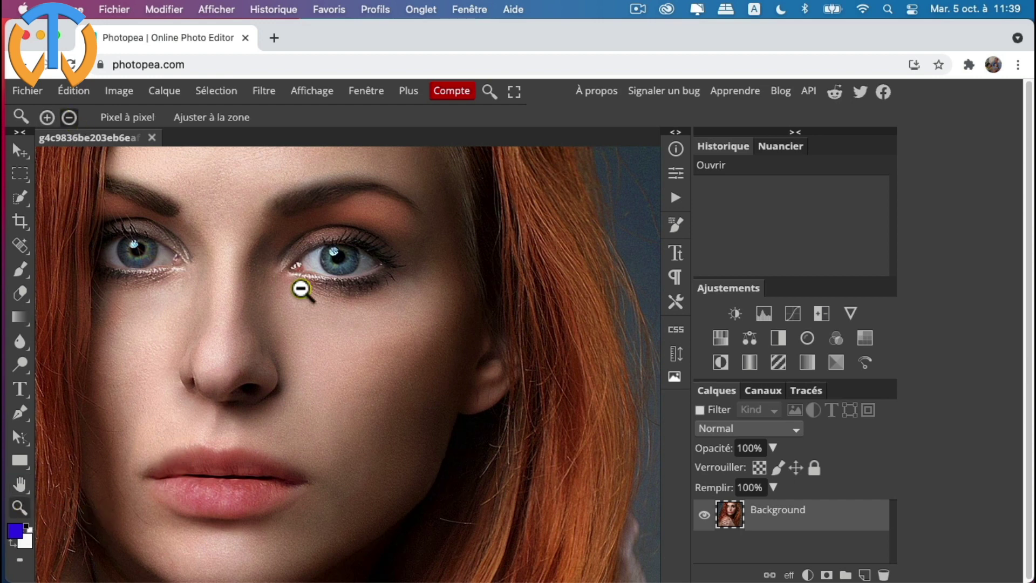
pyautogui.click(301, 286)
pyautogui.click(300, 286)
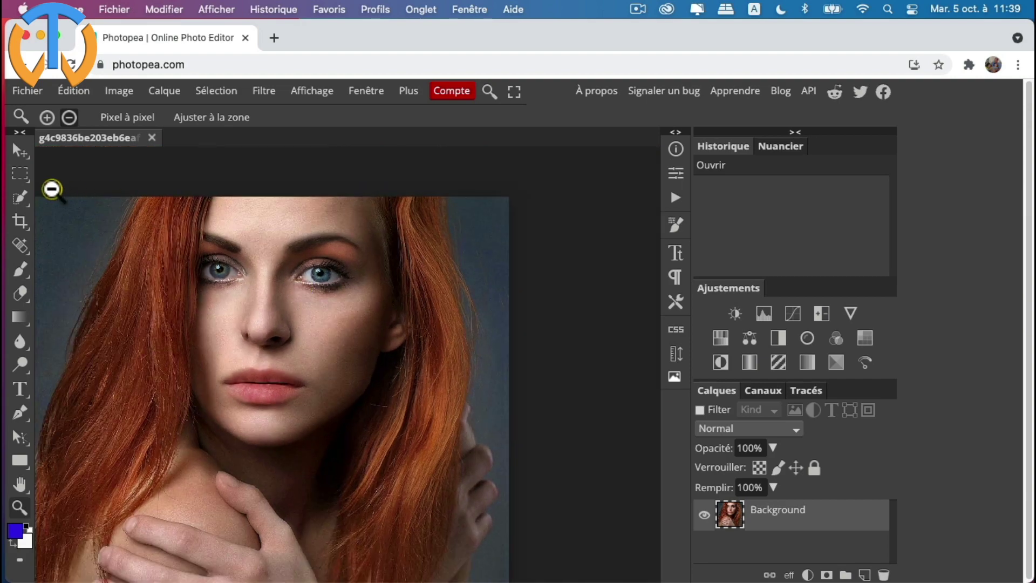
pyautogui.click(206, 122)
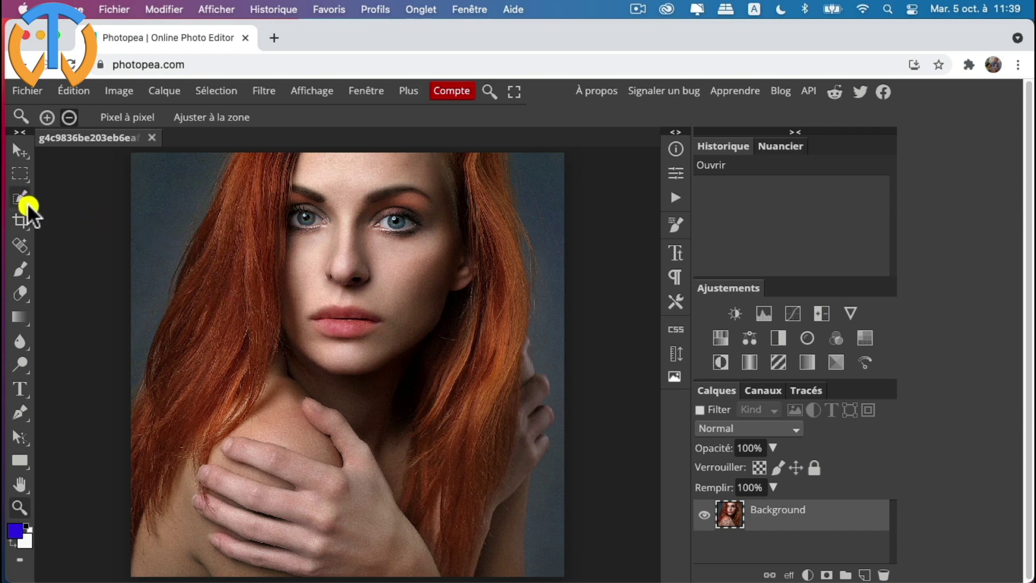
# Select the whole woman, including her hair and hands, with the Quick Selection tool (Sélection rapide).
pyautogui.press('t')
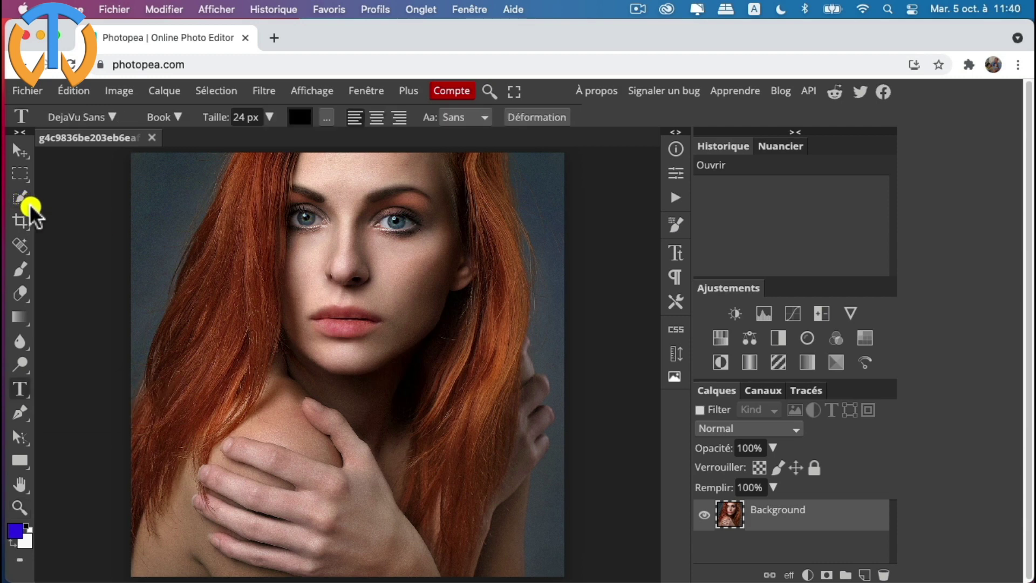
pyautogui.click(24, 201)
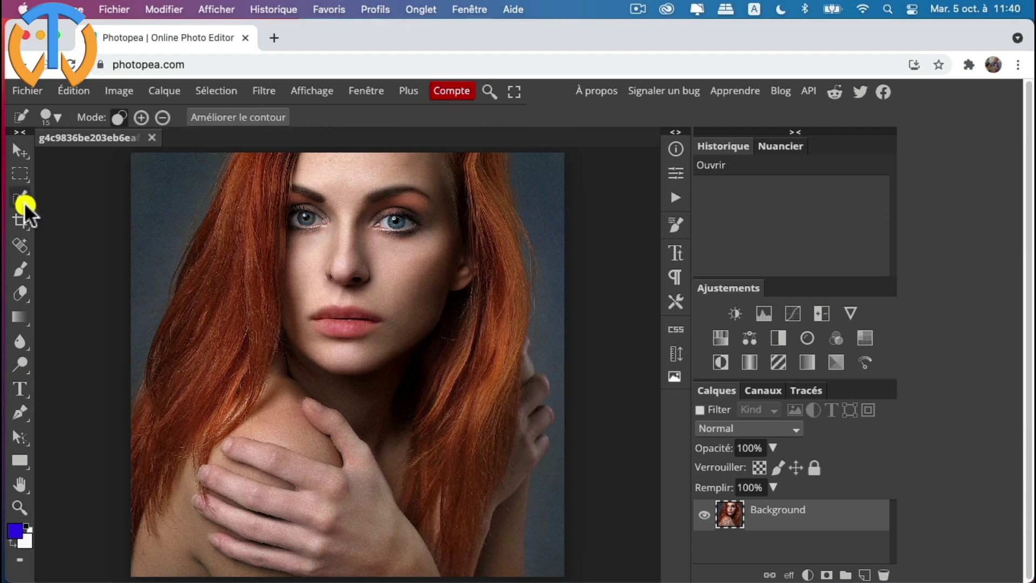
pyautogui.rightClick(26, 203)
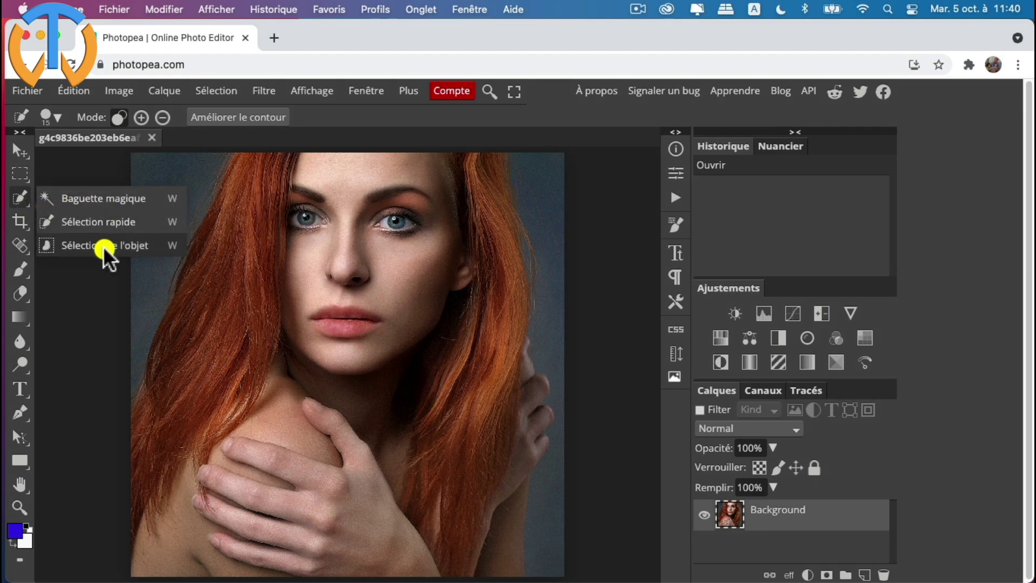
pyautogui.click(103, 219)
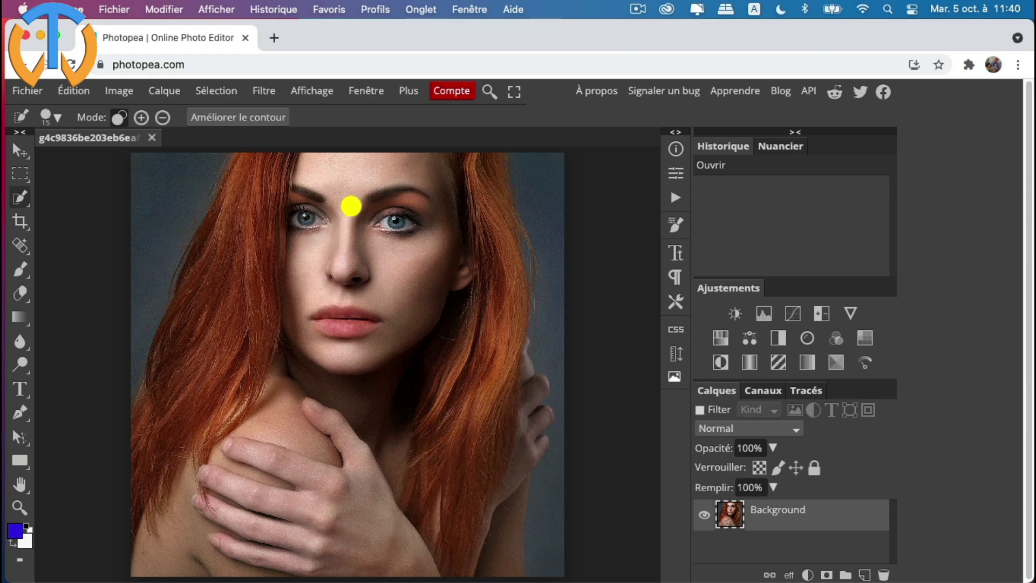
pyautogui.click(351, 206)
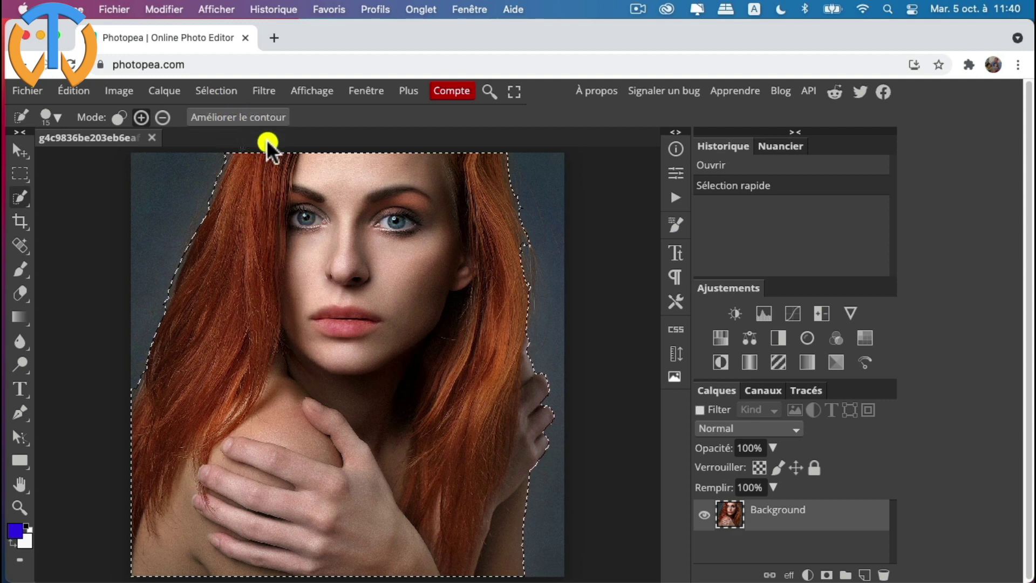
# Open the selection in Améliorer le contour and compare the cutout on transparent, black and white backgrounds, ending on black.
pyautogui.click(248, 116)
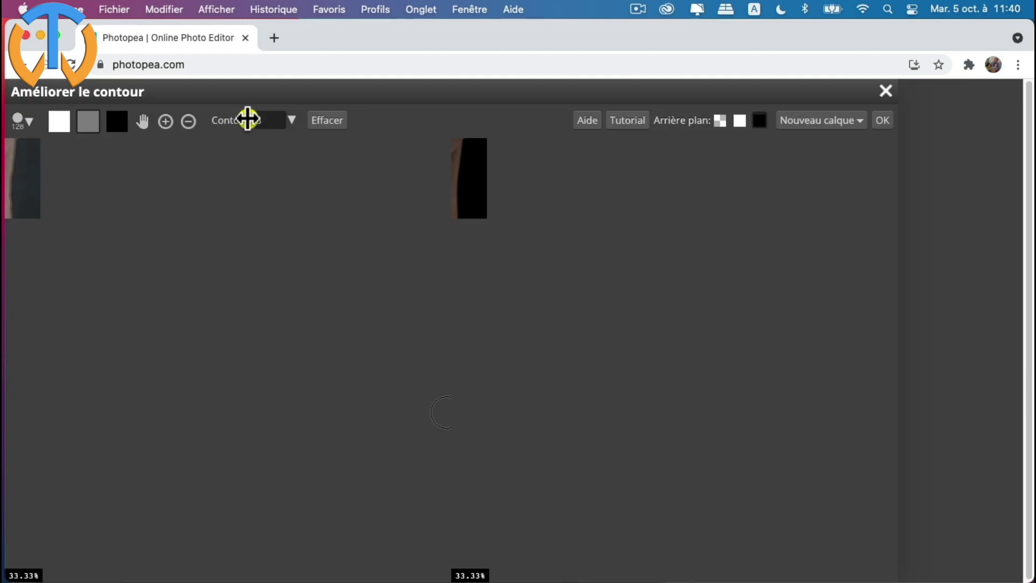
pyautogui.click(187, 128)
pyautogui.click(239, 220)
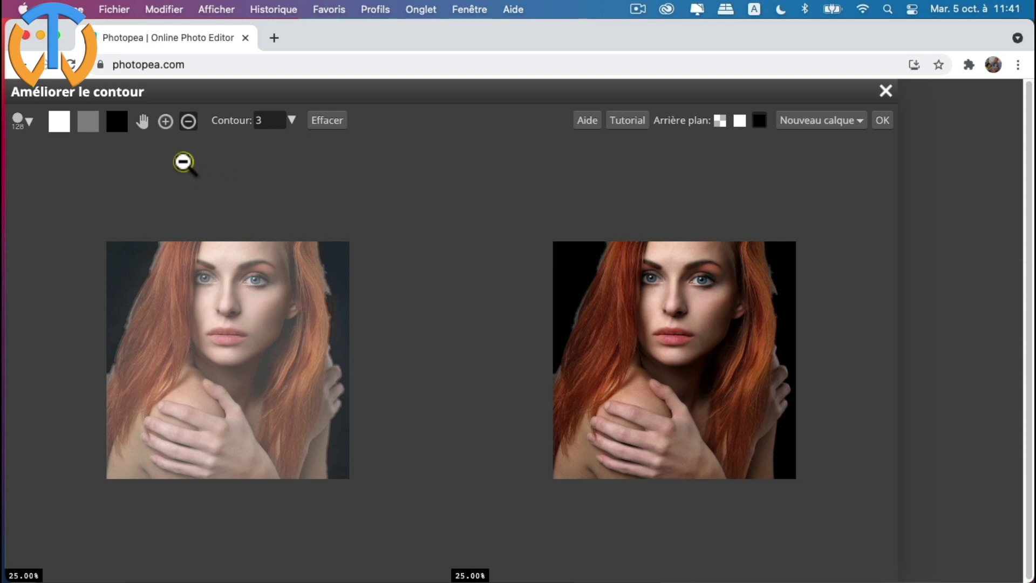
pyautogui.click(720, 119)
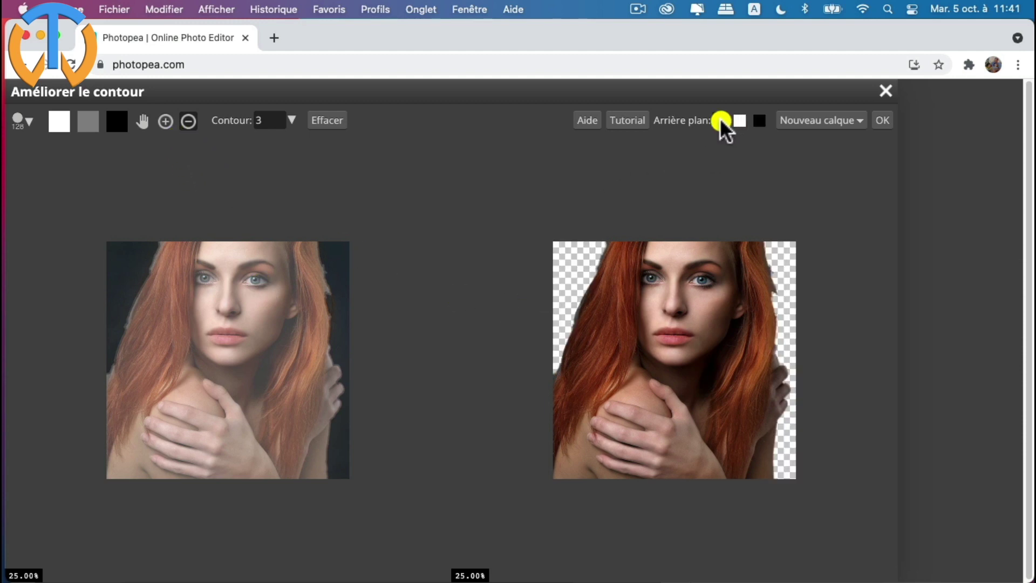
pyautogui.click(763, 121)
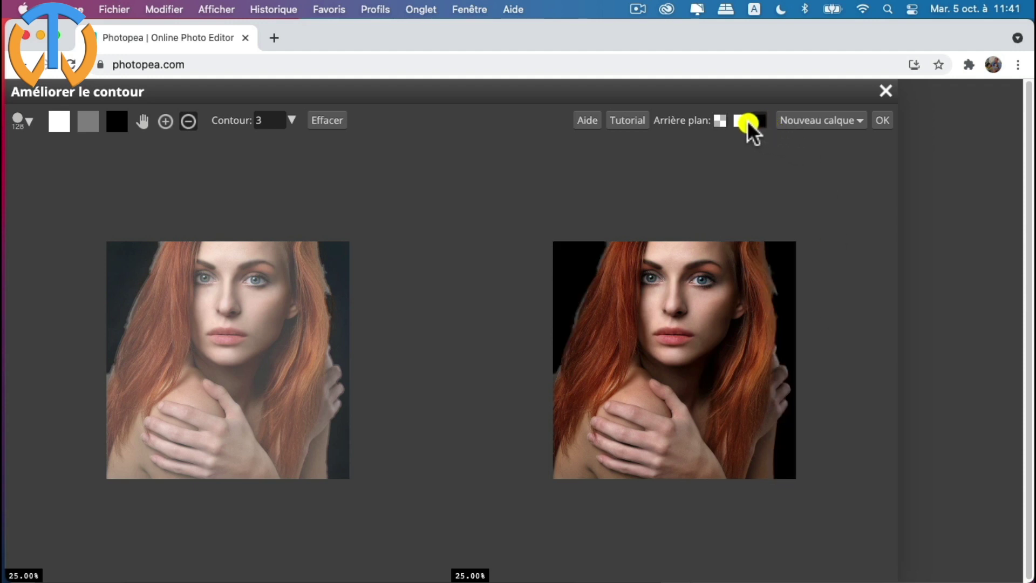
pyautogui.click(740, 121)
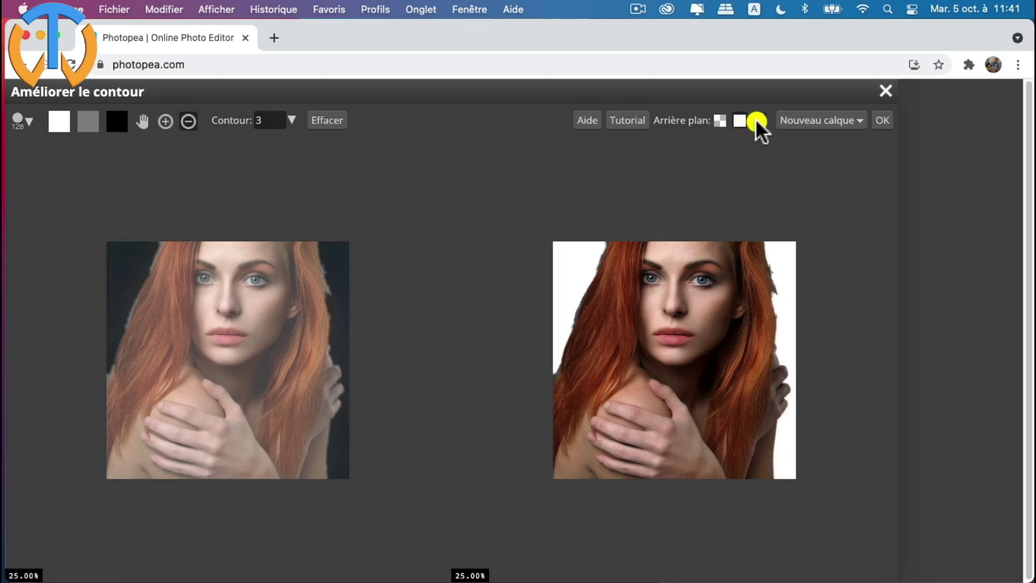
pyautogui.click(758, 121)
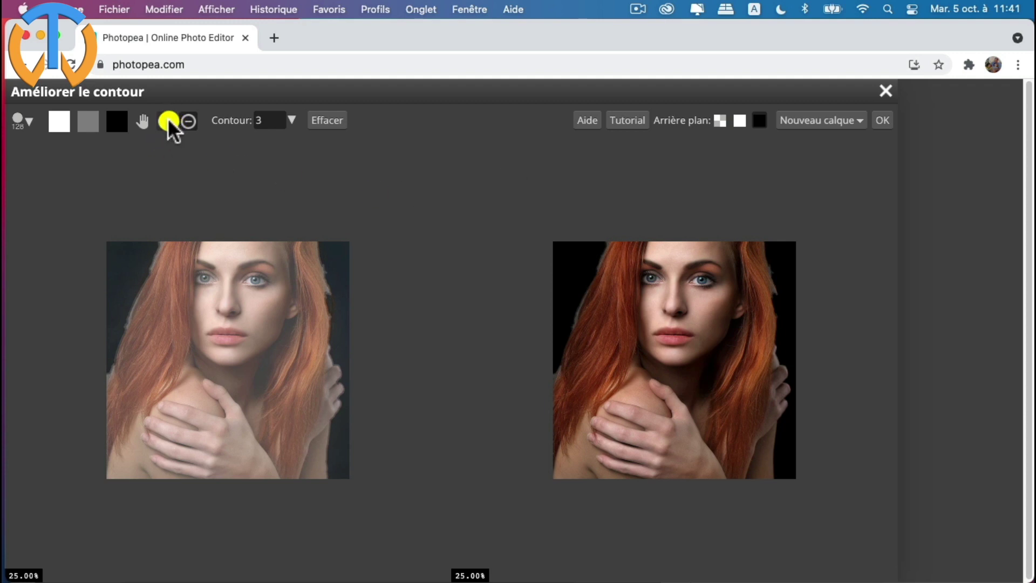
# Choose the grey edge-refinement brush and set its size to 41 px, ready for the hair edge on the photo's left side.
pyautogui.click(104, 397)
pyautogui.click(102, 396)
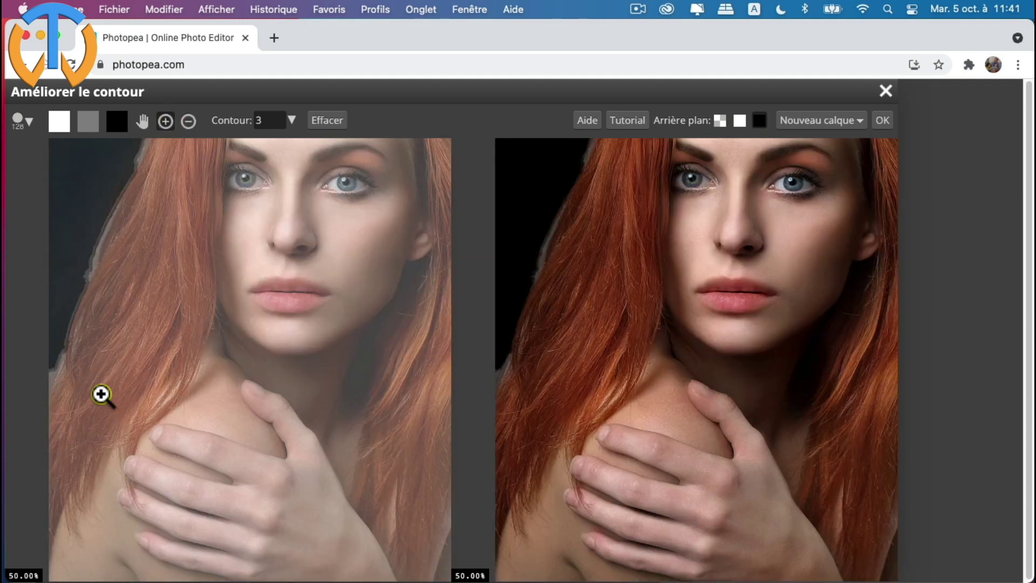
pyautogui.click(101, 394)
pyautogui.click(142, 120)
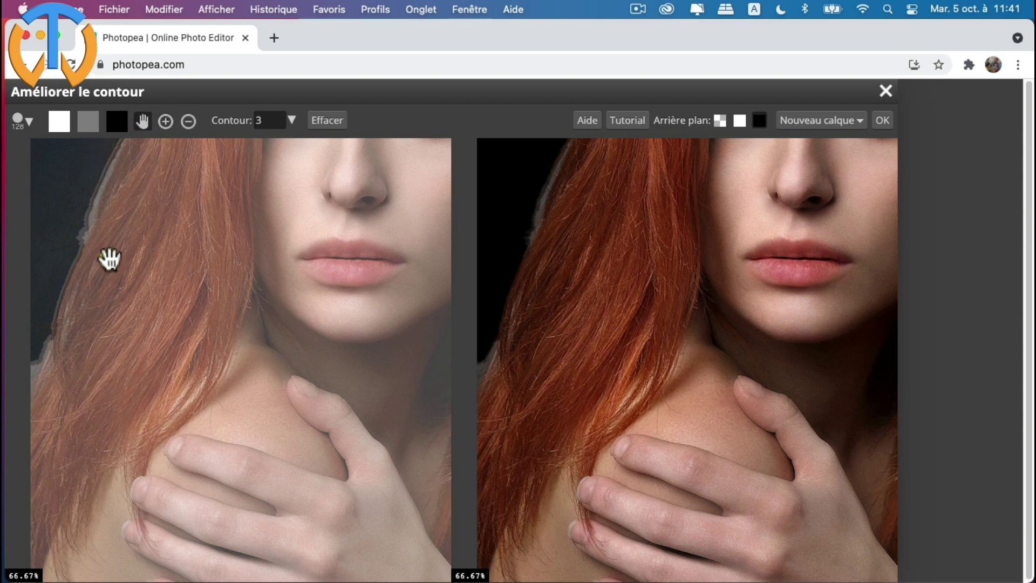
pyautogui.moveTo(108, 259); pyautogui.dragTo(224, 264)
pyautogui.click(166, 121)
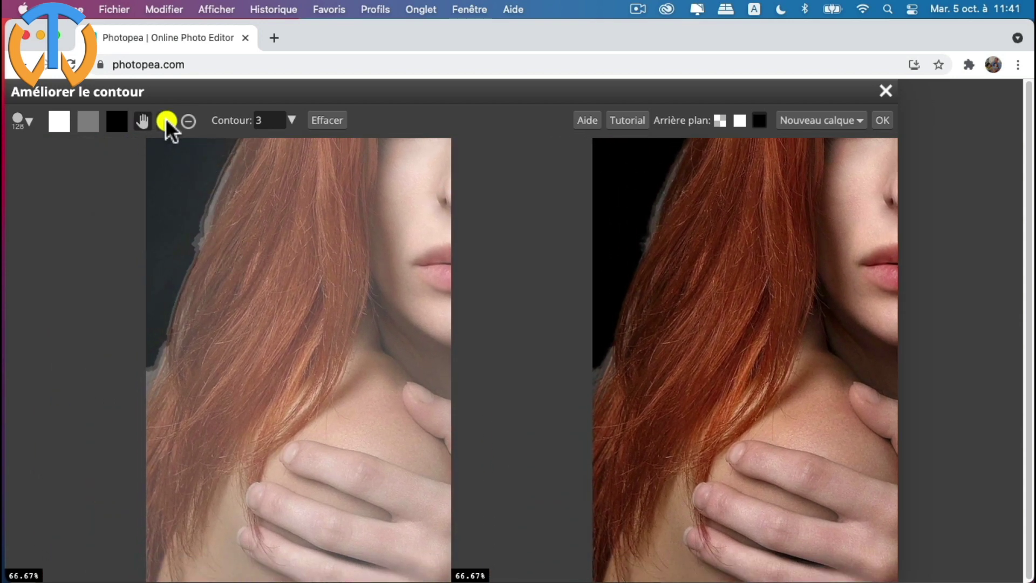
pyautogui.click(169, 357)
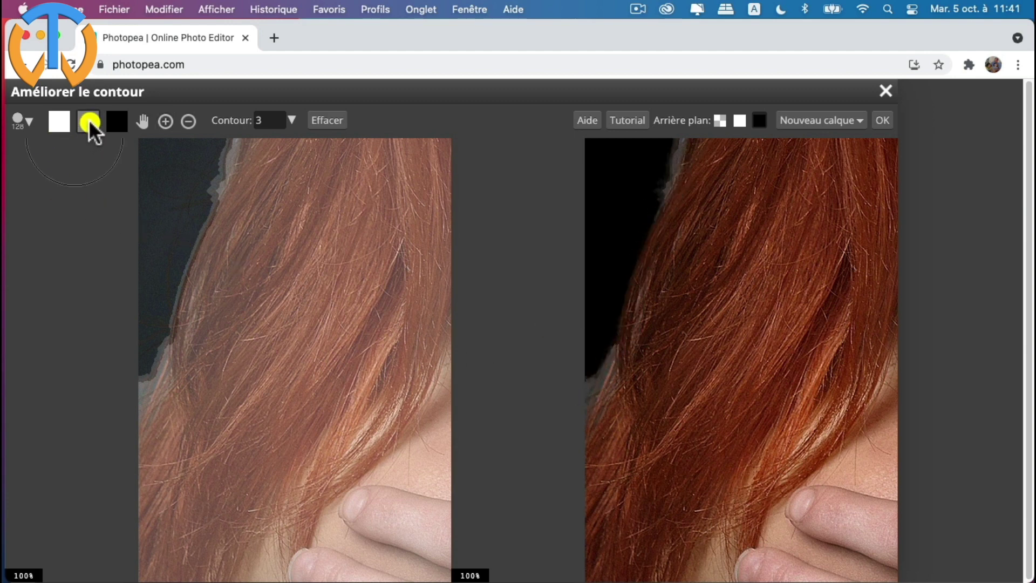
pyautogui.click(89, 121)
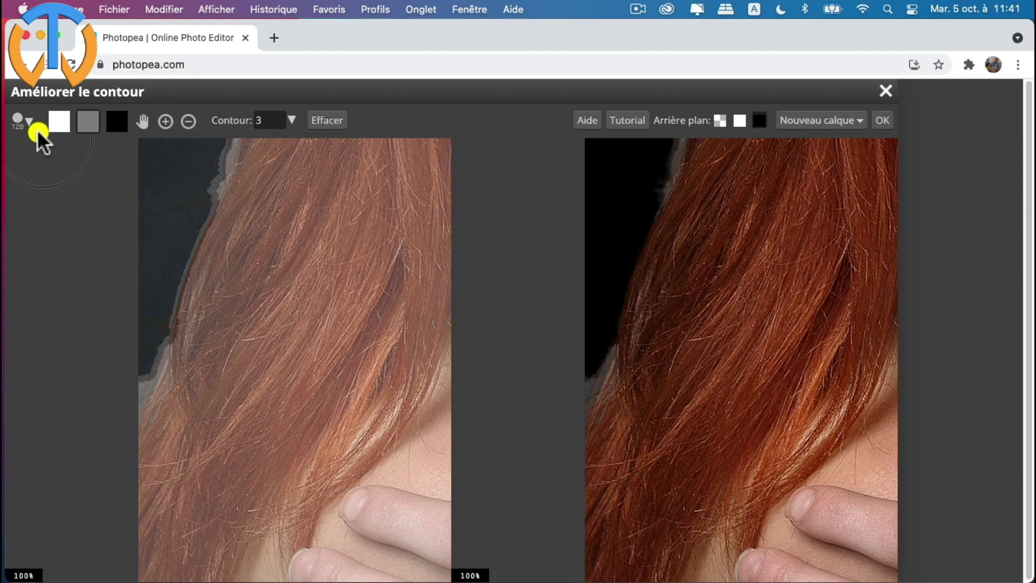
pyautogui.click(31, 117)
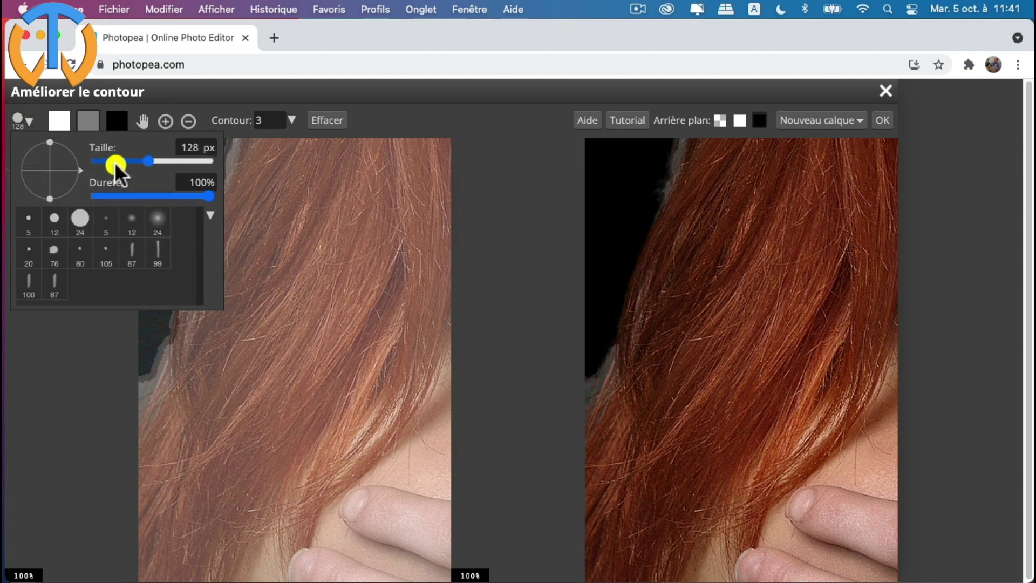
pyautogui.moveTo(114, 162); pyautogui.dragTo(122, 157)
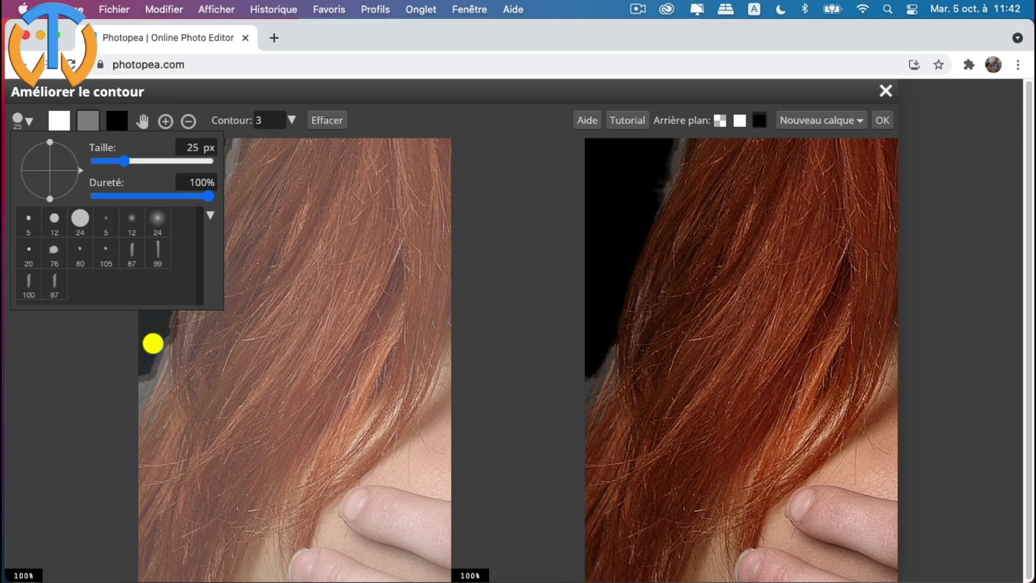
pyautogui.click(128, 159)
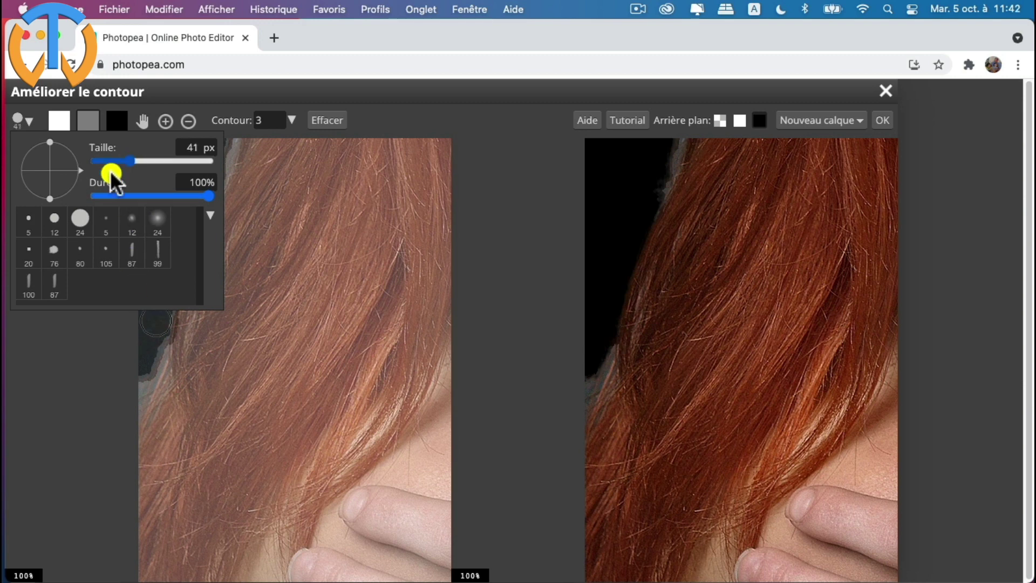
pyautogui.click(90, 120)
# Paint grey over the lower hair edge beside the shoulder, at the photo's left border.
pyautogui.click(449, 384)
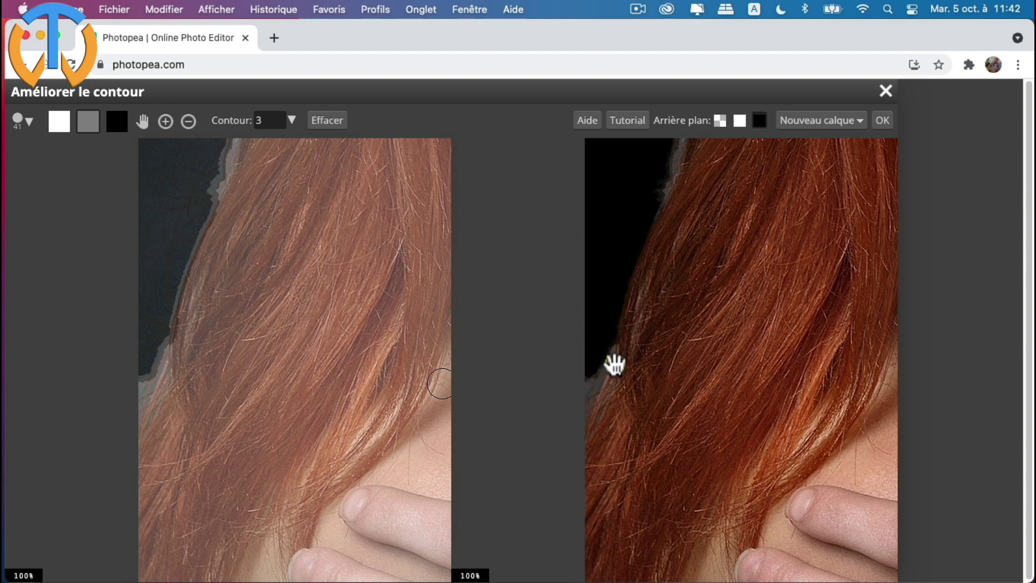
pyautogui.click(378, 331)
pyautogui.click(139, 152)
pyautogui.click(93, 123)
pyautogui.click(154, 328)
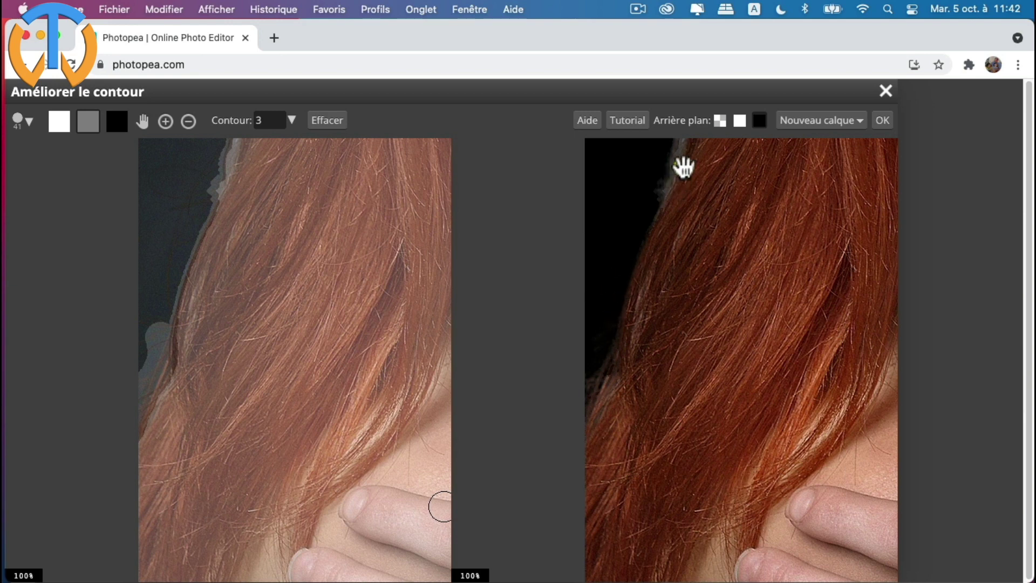
# Brush grey along the middle stretch of the left hair edge, widening the band to cover the stray strands.
pyautogui.moveTo(685, 168); pyautogui.dragTo(672, 351)
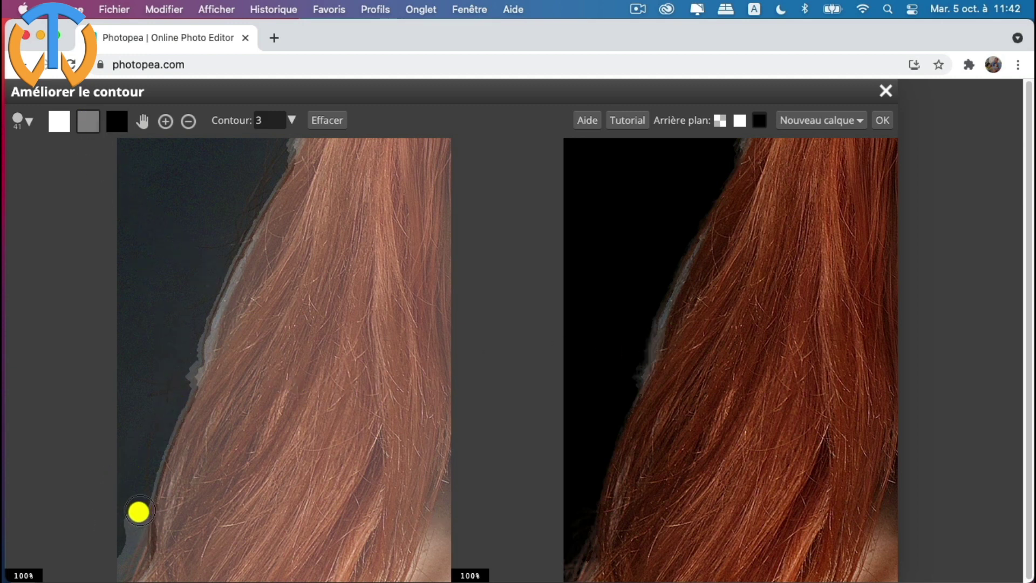
pyautogui.moveTo(143, 502); pyautogui.dragTo(172, 420)
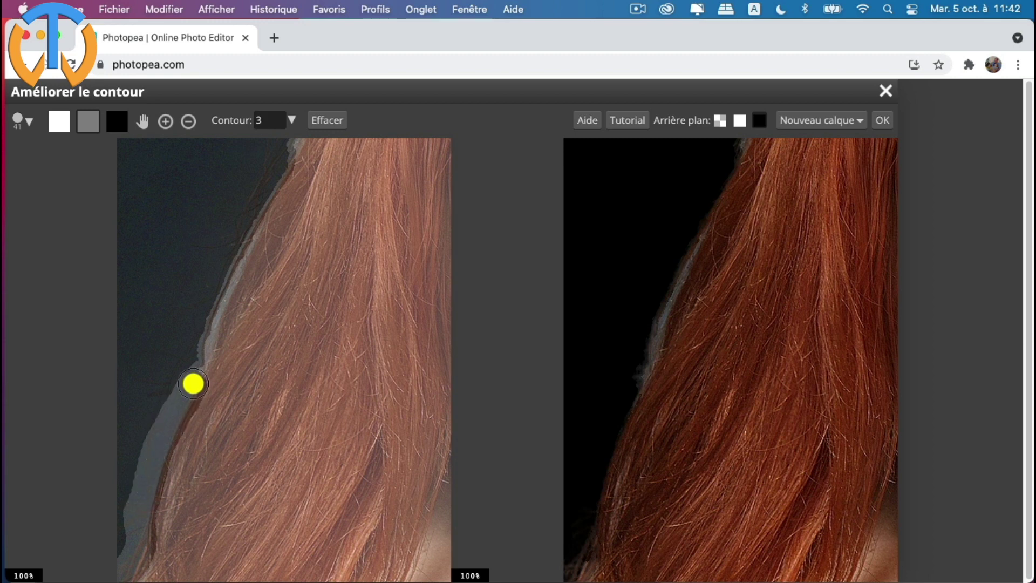
pyautogui.moveTo(193, 383); pyautogui.dragTo(197, 377)
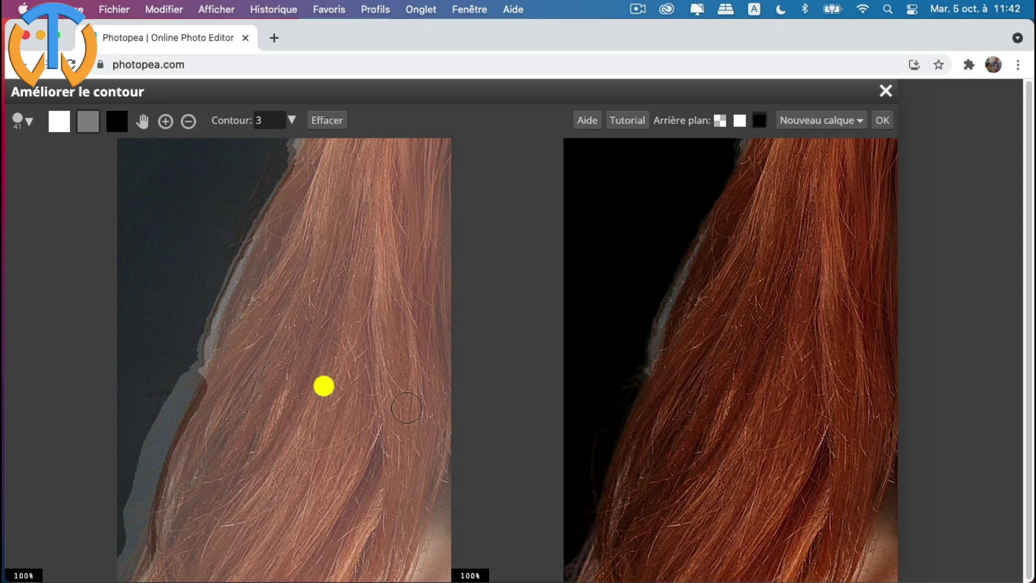
pyautogui.moveTo(187, 385)
pyautogui.mouseDown()
pyautogui.moveTo(153, 433)
pyautogui.moveTo(133, 528)
pyautogui.mouseUp()
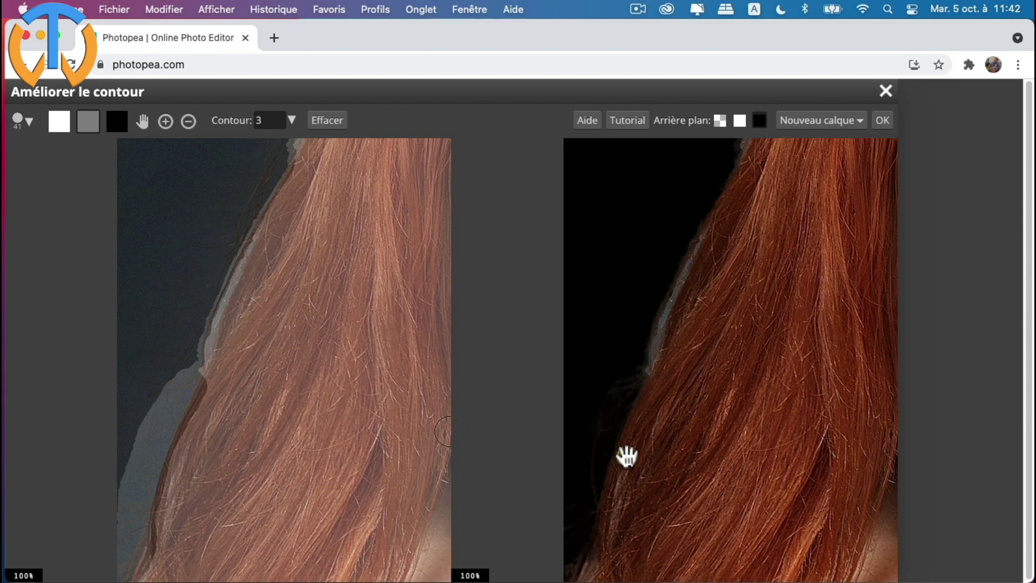
# Extend the grey refinement band up the left hair edge, covering the light fringe and loose strands.
pyautogui.moveTo(421, 379)
pyautogui.mouseDown()
pyautogui.moveTo(259, 400)
pyautogui.moveTo(185, 374)
pyautogui.moveTo(283, 168)
pyautogui.mouseUp()
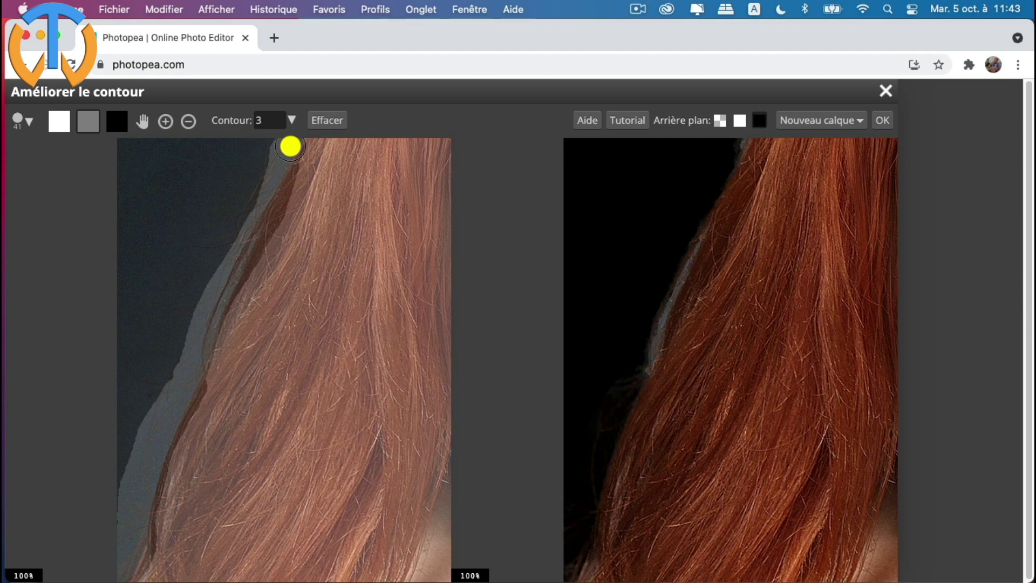
pyautogui.moveTo(290, 146); pyautogui.dragTo(248, 238)
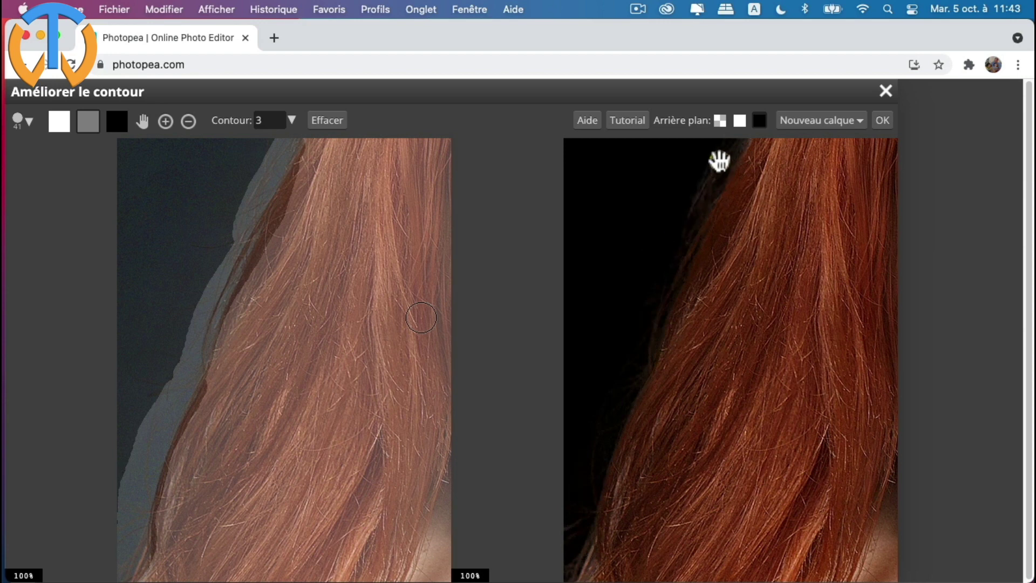
pyautogui.click(420, 227)
# Paint grey over the remaining left hair edge up to the photo's top border, including the outer flyaway strands.
pyautogui.click(142, 121)
pyautogui.moveTo(370, 225); pyautogui.dragTo(293, 452)
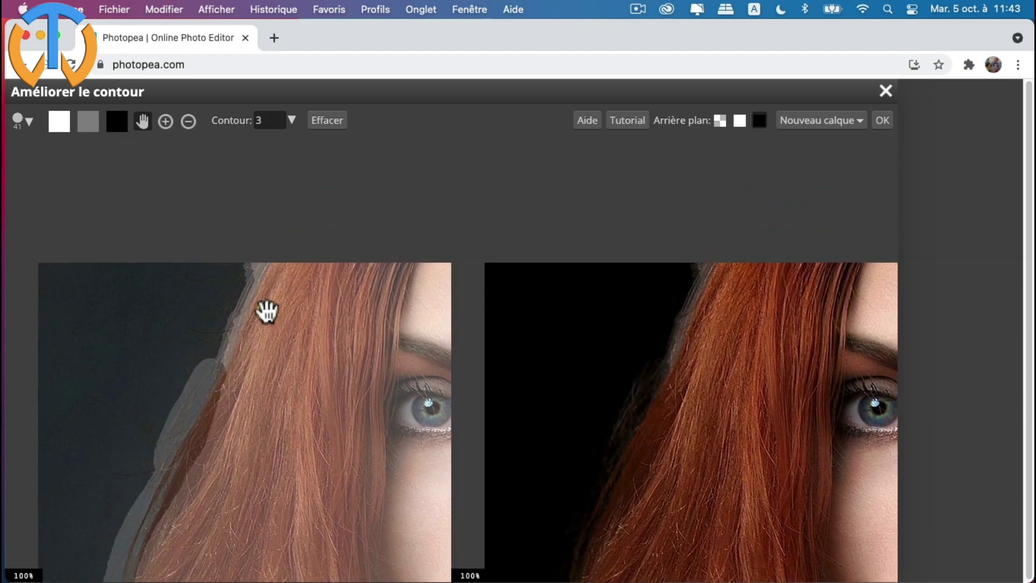
pyautogui.click(88, 122)
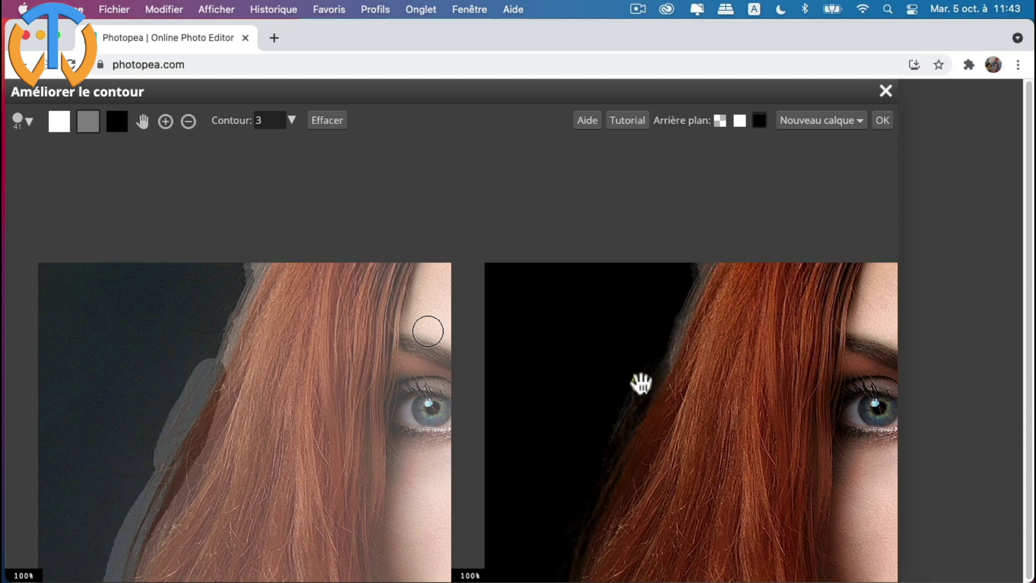
pyautogui.moveTo(282, 426)
pyautogui.mouseDown()
pyautogui.moveTo(205, 418)
pyautogui.moveTo(183, 396)
pyautogui.moveTo(200, 388)
pyautogui.moveTo(262, 256)
pyautogui.moveTo(160, 476)
pyautogui.mouseUp()
pyautogui.click(236, 488)
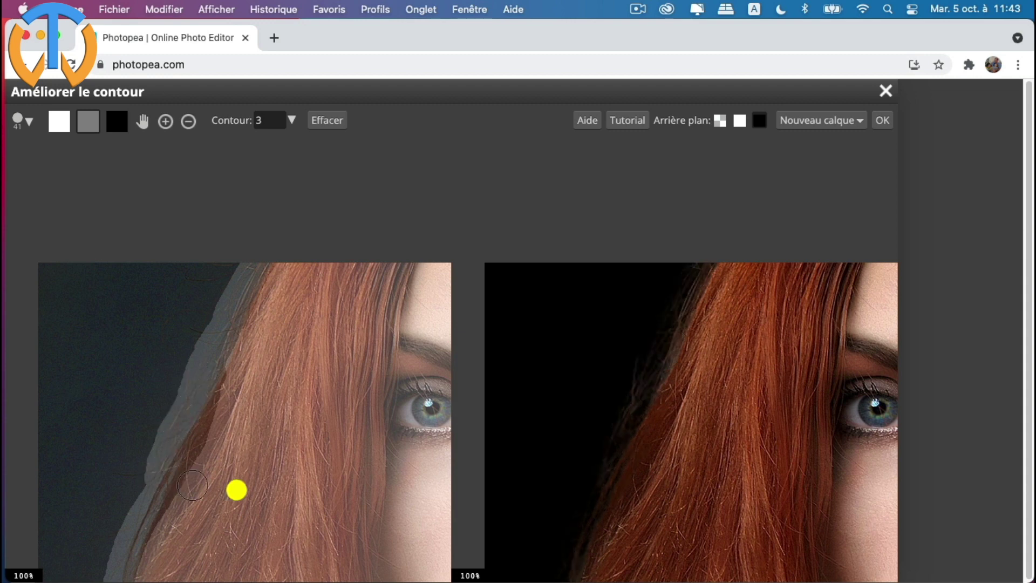
pyautogui.click(247, 429)
pyautogui.moveTo(306, 370)
pyautogui.mouseDown()
pyautogui.moveTo(252, 361)
pyautogui.moveTo(190, 384)
pyautogui.moveTo(205, 380)
pyautogui.moveTo(175, 437)
pyautogui.moveTo(198, 362)
pyautogui.moveTo(227, 326)
pyautogui.moveTo(209, 369)
pyautogui.moveTo(232, 311)
pyautogui.moveTo(264, 321)
pyautogui.moveTo(238, 354)
pyautogui.moveTo(203, 358)
pyautogui.moveTo(164, 430)
pyautogui.moveTo(201, 364)
pyautogui.moveTo(174, 417)
pyautogui.mouseUp()
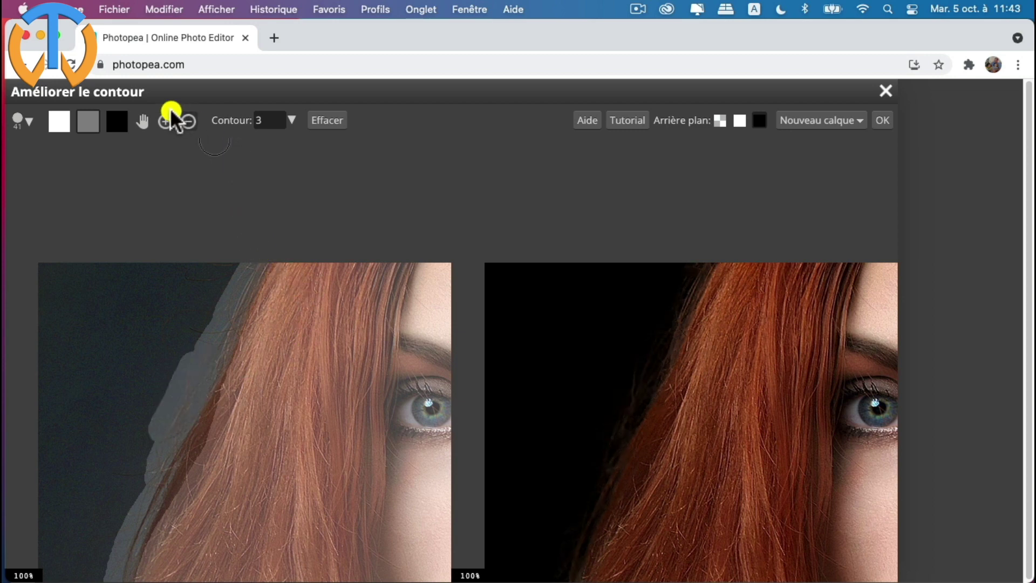
# Paint grey along the upper hair edge on the photo's right side, from the top border down past the ear.
pyautogui.click(143, 121)
pyautogui.moveTo(363, 370); pyautogui.dragTo(141, 363)
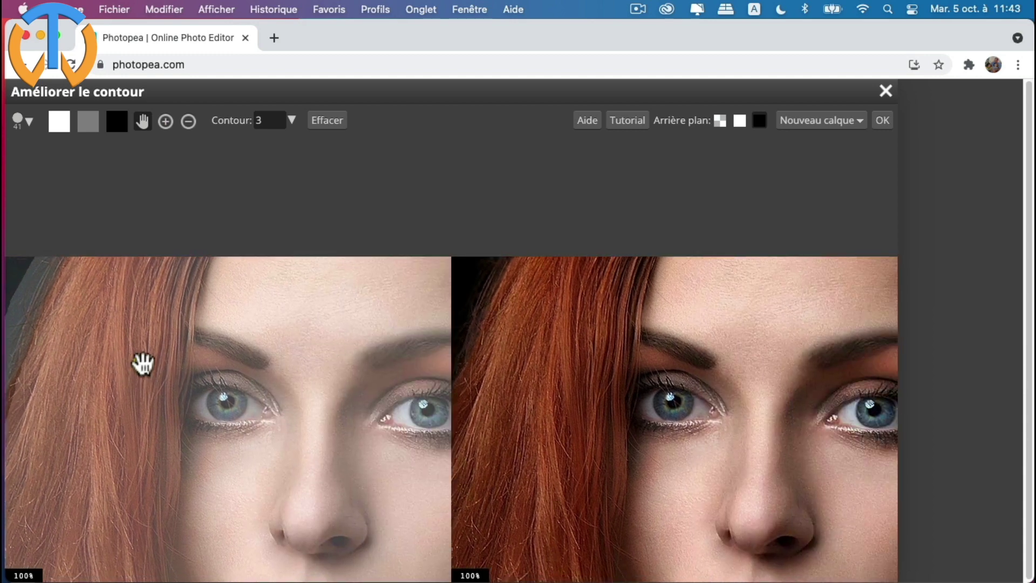
pyautogui.moveTo(328, 381); pyautogui.dragTo(244, 402)
pyautogui.click(125, 128)
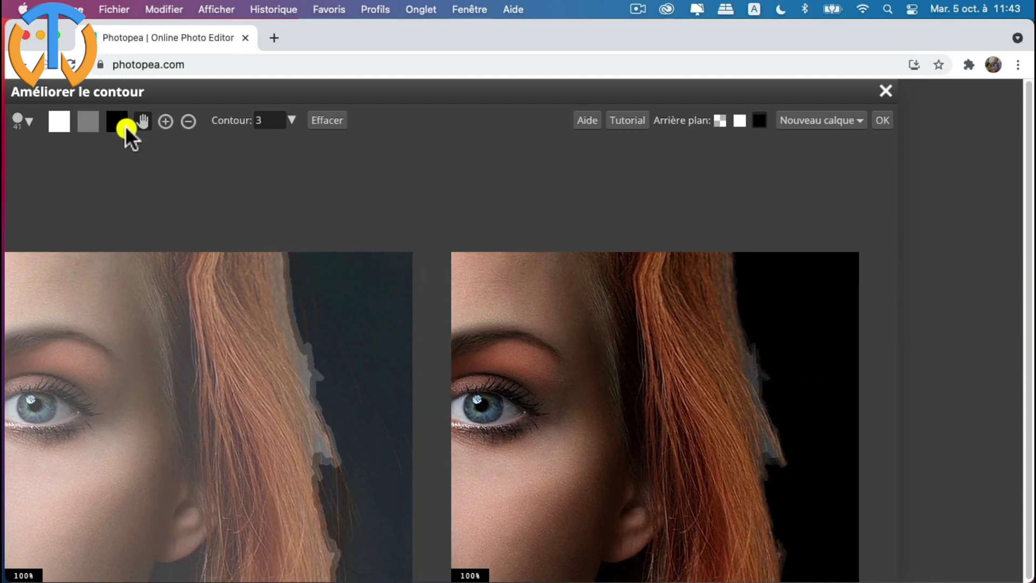
pyautogui.click(89, 125)
pyautogui.moveTo(268, 335)
pyautogui.mouseDown()
pyautogui.moveTo(285, 256)
pyautogui.moveTo(286, 338)
pyautogui.moveTo(307, 381)
pyautogui.moveTo(316, 361)
pyautogui.moveTo(322, 475)
pyautogui.moveTo(325, 453)
pyautogui.moveTo(342, 499)
pyautogui.moveTo(333, 571)
pyautogui.moveTo(324, 474)
pyautogui.mouseUp()
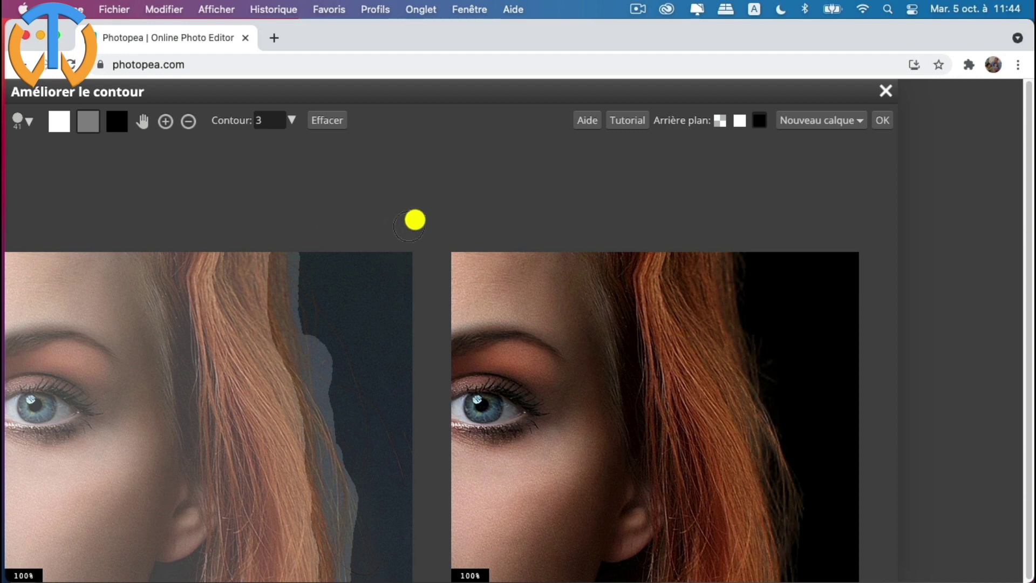
# Paint grey along the lower right hair edge and around the outlines of the fingers.
pyautogui.click(143, 122)
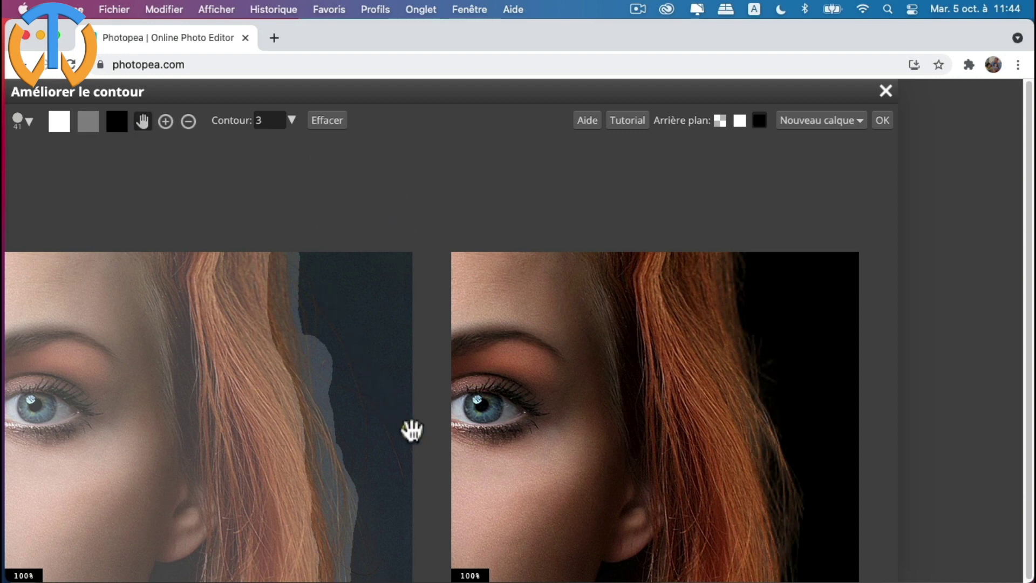
pyautogui.moveTo(415, 437); pyautogui.dragTo(419, 147)
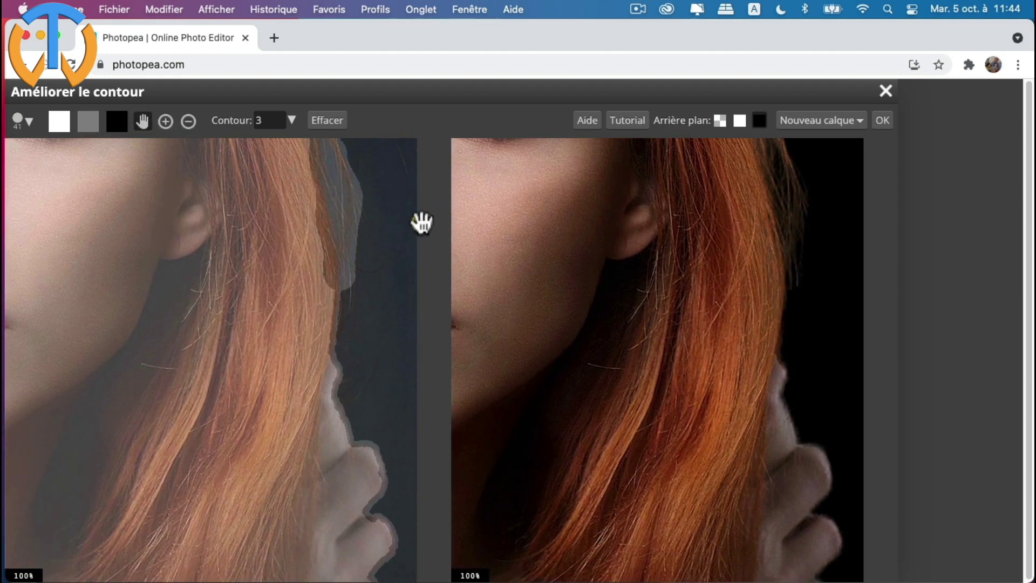
pyautogui.moveTo(394, 279); pyautogui.dragTo(397, 173)
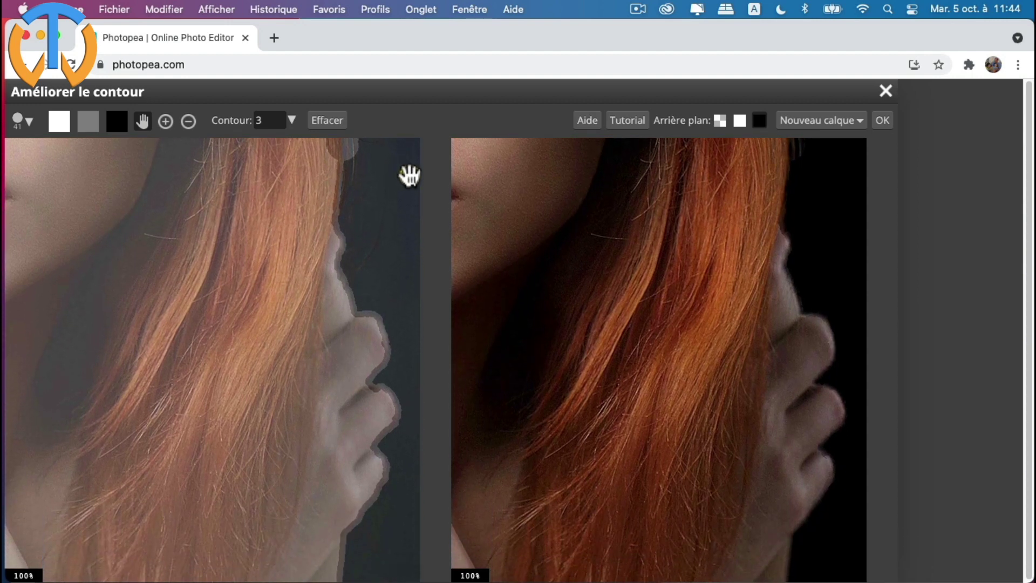
pyautogui.click(131, 122)
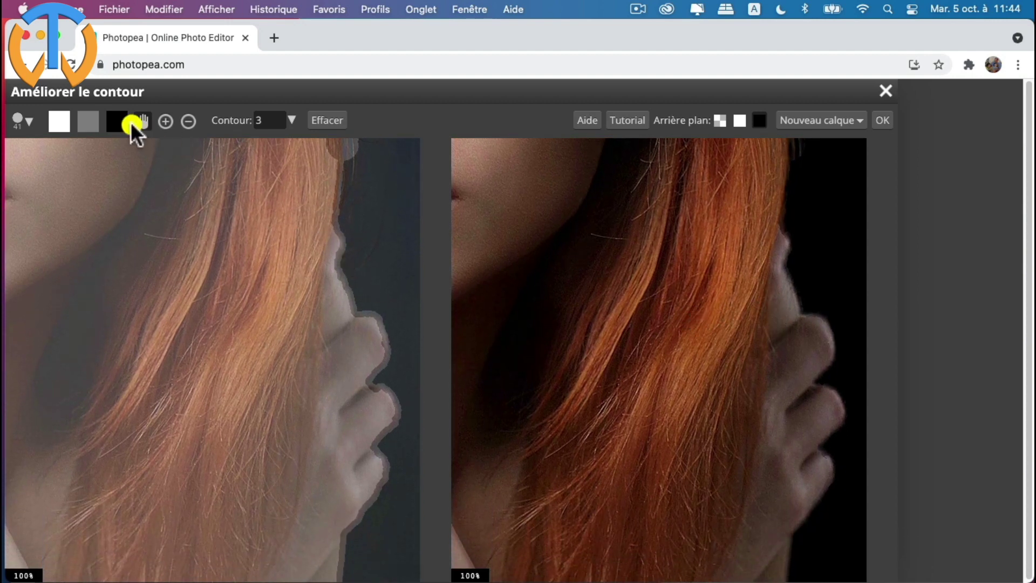
pyautogui.click(92, 121)
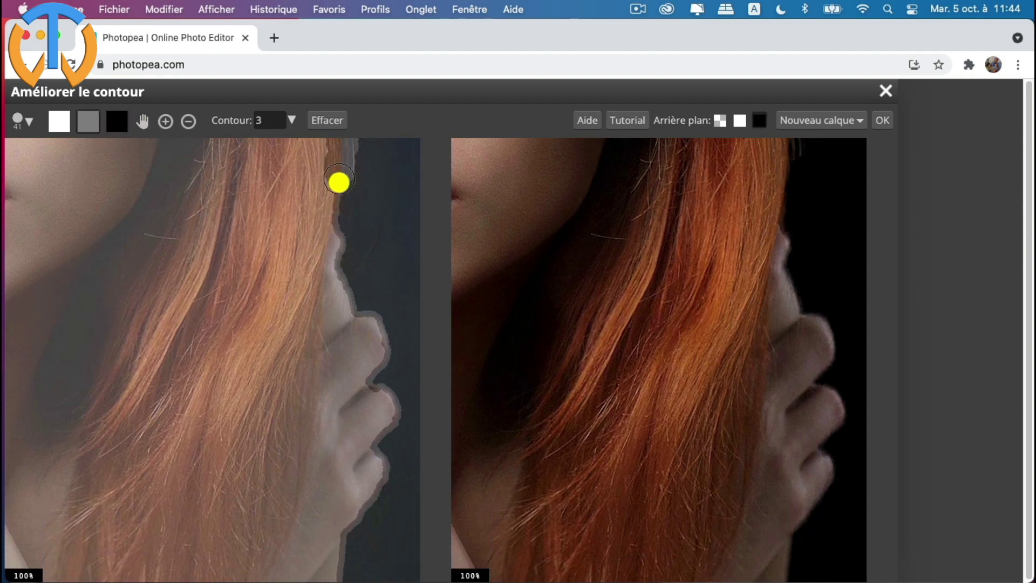
pyautogui.moveTo(338, 182)
pyautogui.mouseDown()
pyautogui.moveTo(348, 302)
pyautogui.moveTo(378, 327)
pyautogui.moveTo(389, 373)
pyautogui.mouseUp()
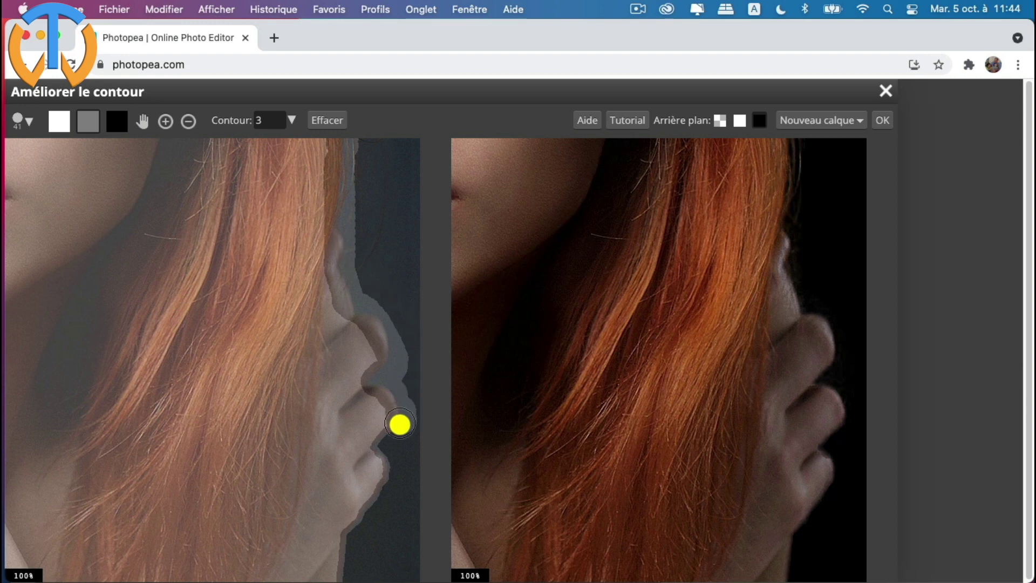
pyautogui.moveTo(387, 454)
pyautogui.mouseDown()
pyautogui.moveTo(386, 487)
pyautogui.moveTo(348, 529)
pyautogui.mouseUp()
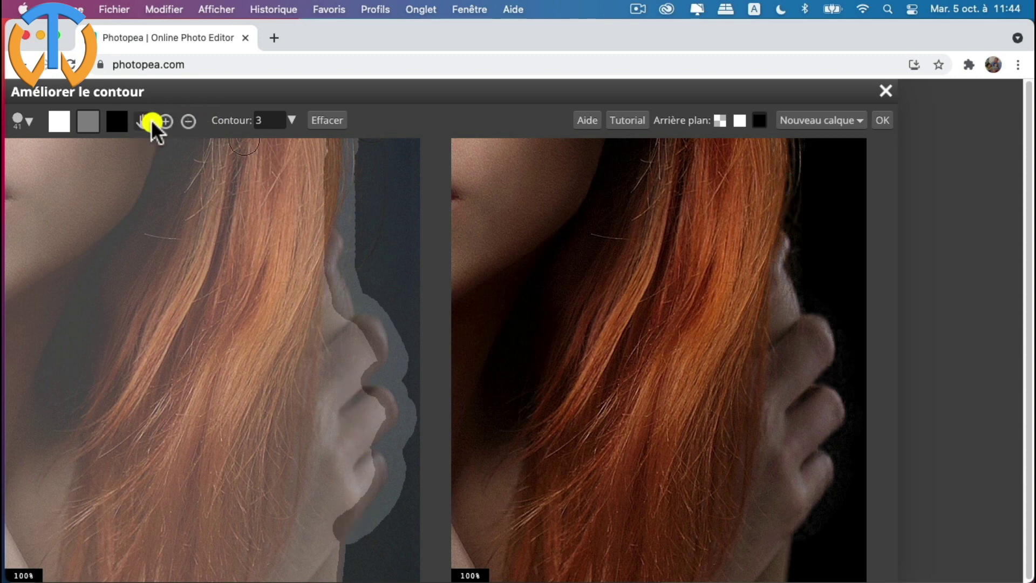
# Brush grey down the outer edge of the forearm from the wrist to the photo's bottom border.
pyautogui.click(165, 120)
pyautogui.click(144, 120)
pyautogui.moveTo(283, 432); pyautogui.dragTo(280, 158)
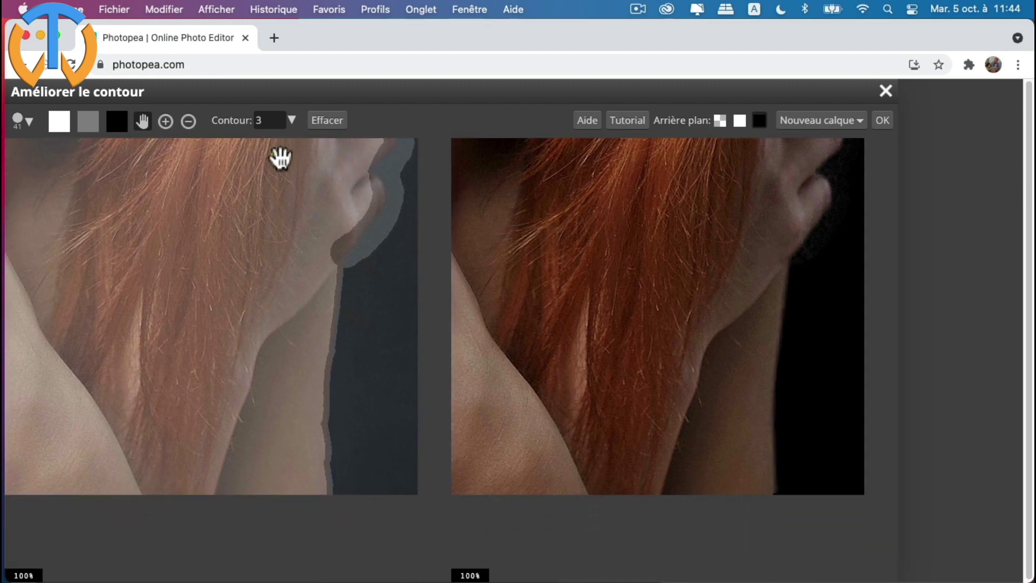
pyautogui.click(88, 121)
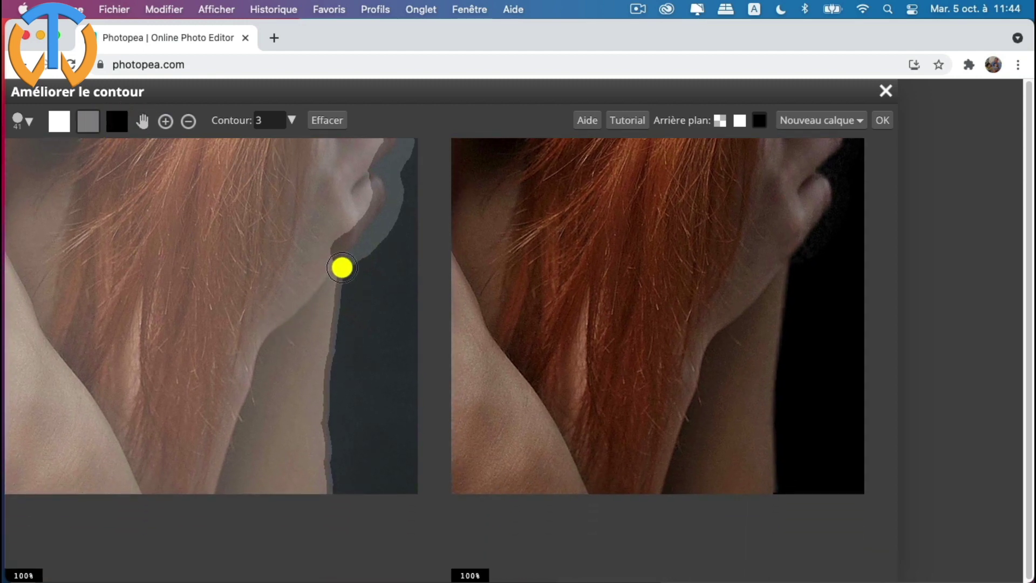
pyautogui.moveTo(342, 267); pyautogui.dragTo(338, 492)
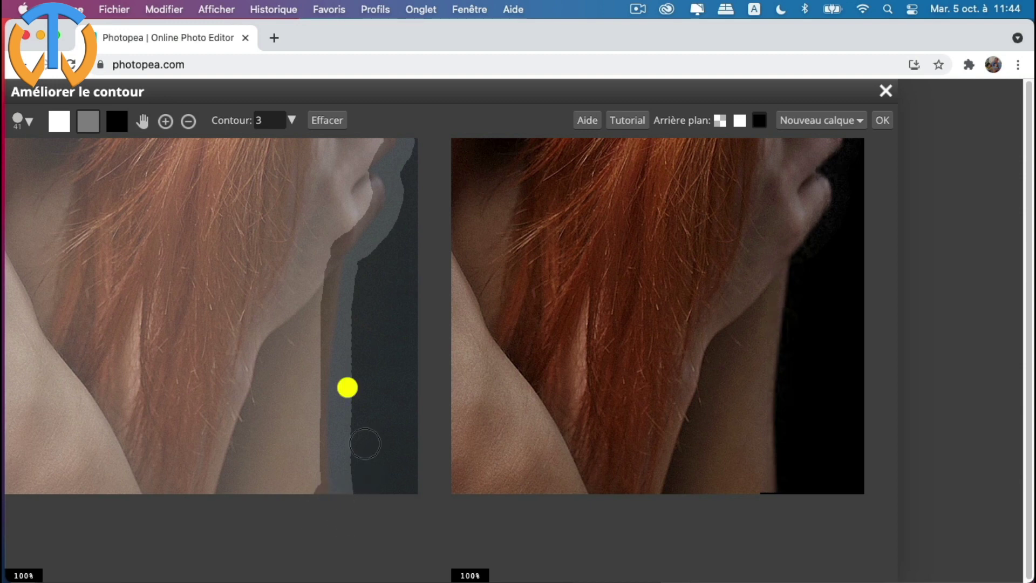
# Apply the refined contour as a new layer (Nouveau calque) and select the original Background layer beneath it.
pyautogui.click(886, 118)
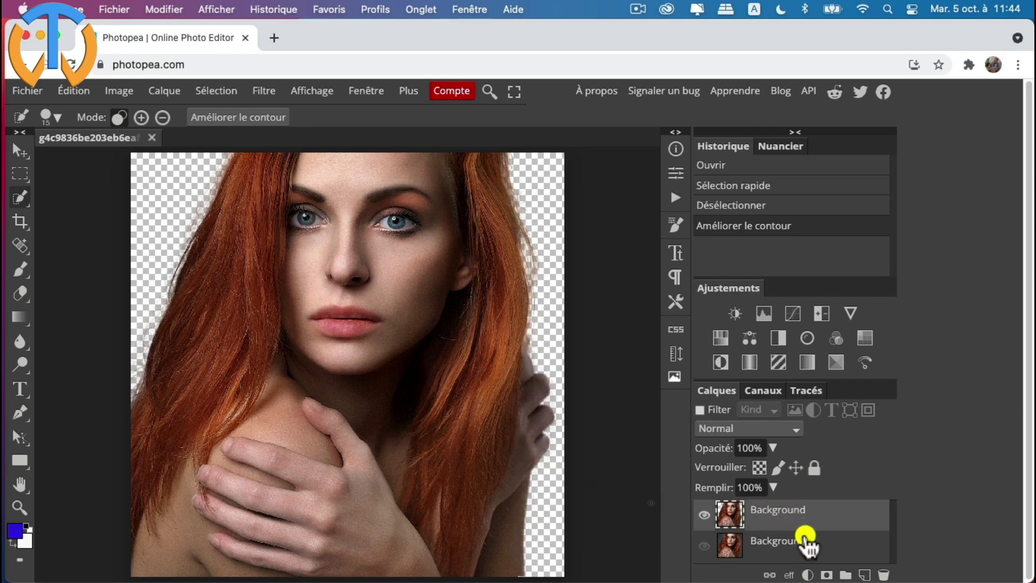
pyautogui.click(803, 542)
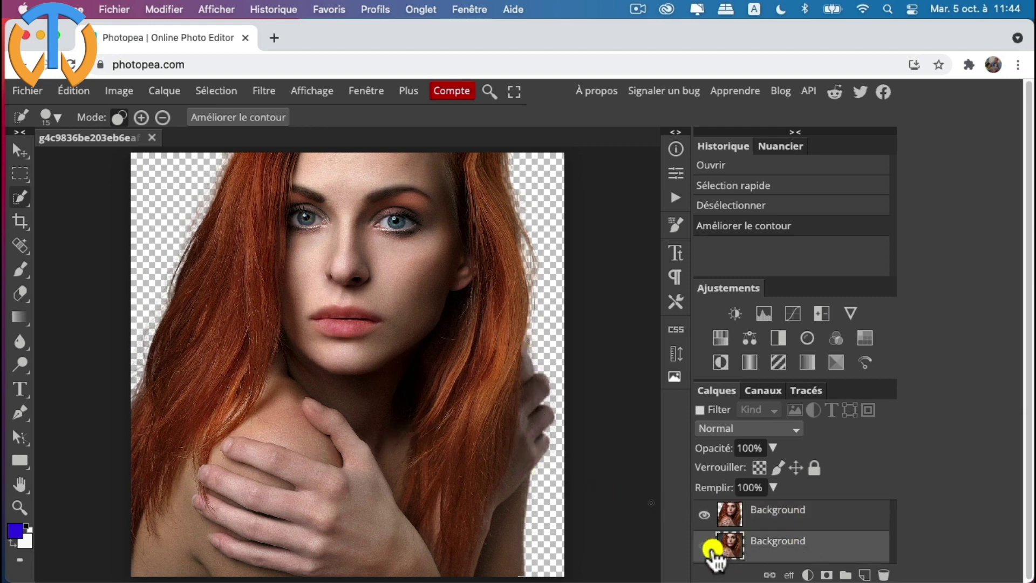
# Toggle the original Background layer's visibility to check the cut-out, and delete that original layer.
pyautogui.click(704, 545)
pyautogui.click(704, 545)
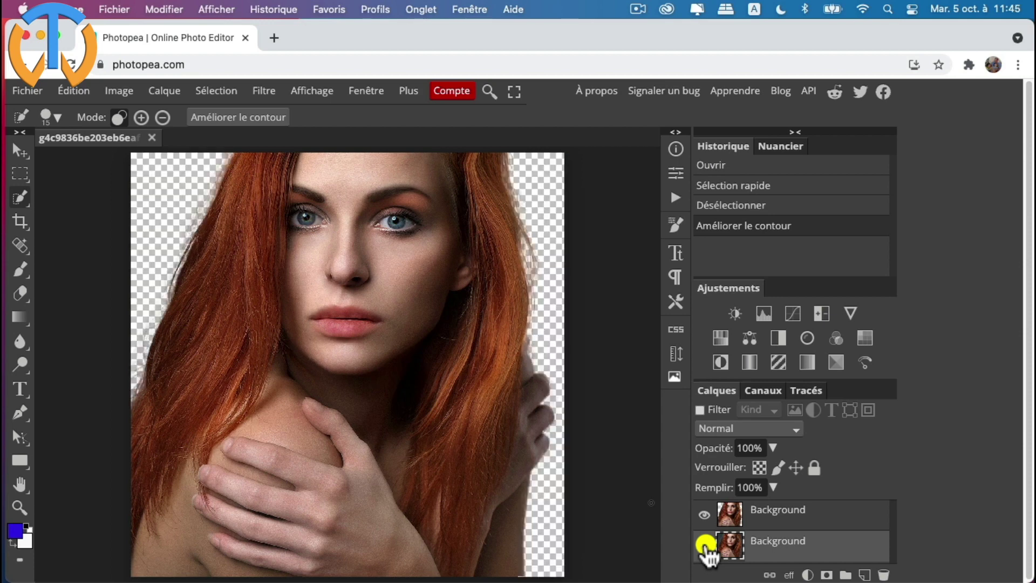
pyautogui.click(704, 545)
pyautogui.click(704, 545)
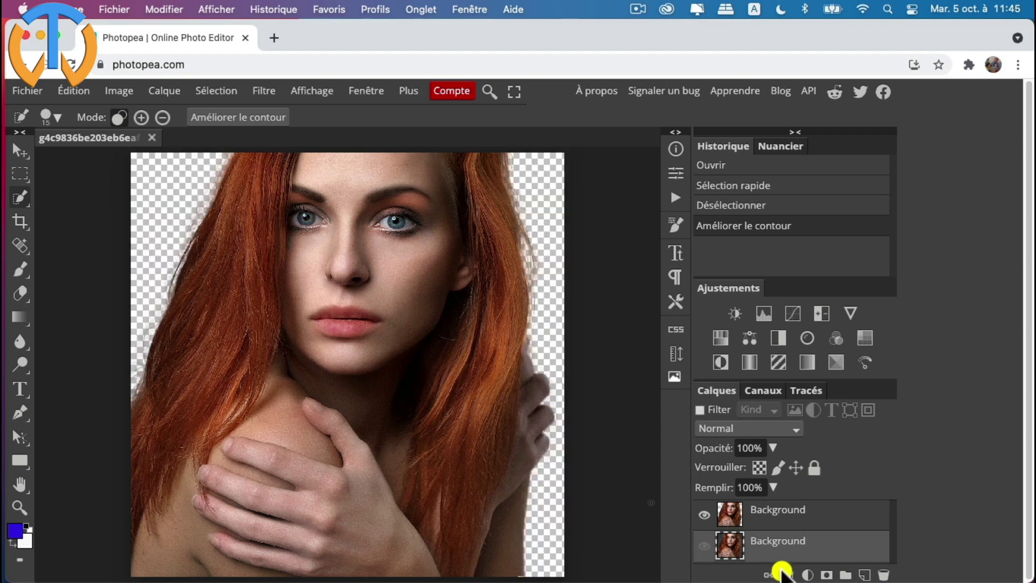
pyautogui.rightClick(828, 551)
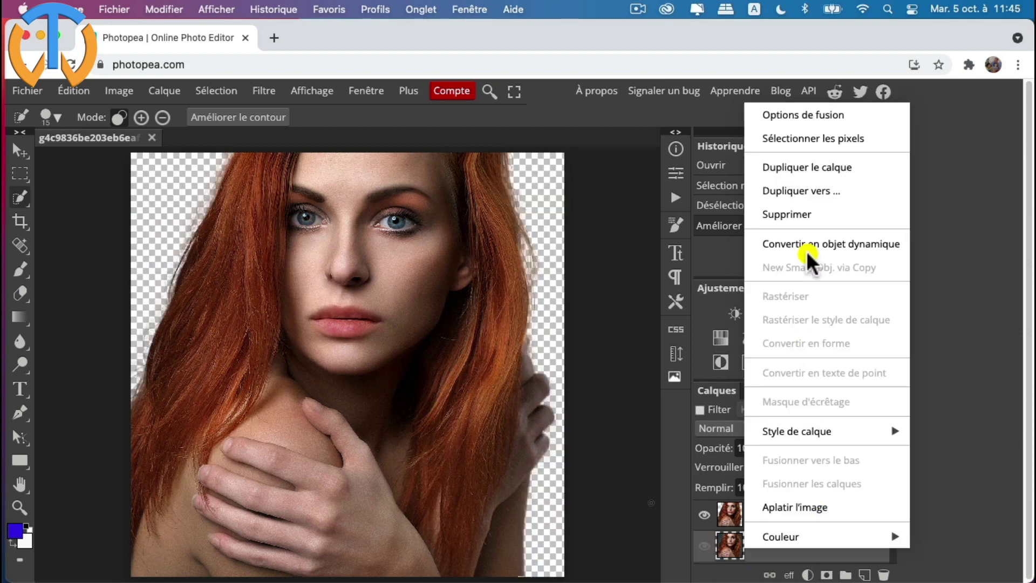
pyautogui.click(812, 216)
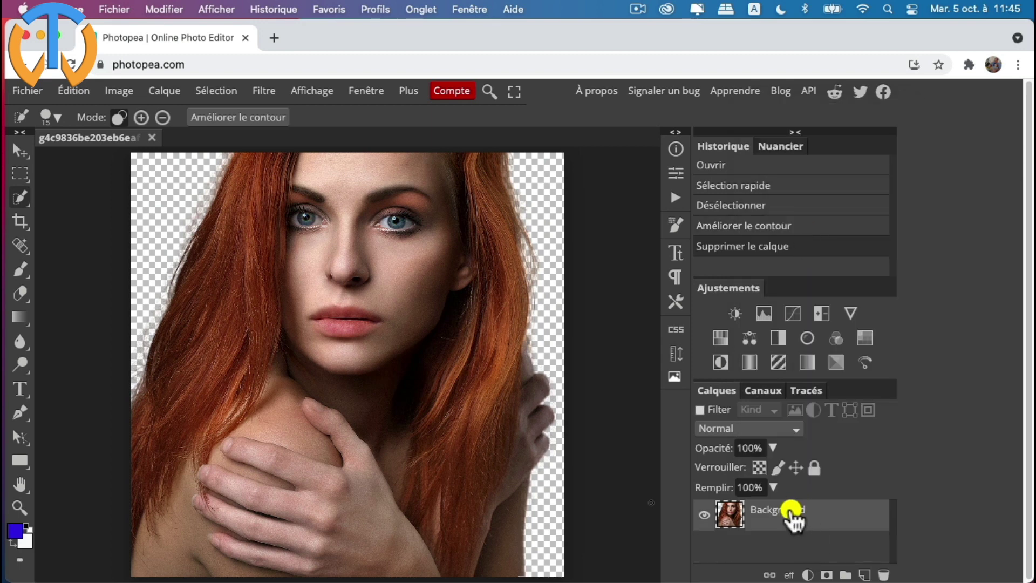
# Search the image gallery for "forest" and place the teal lake picture with overhanging yellow leaves into the document.
pyautogui.click(675, 378)
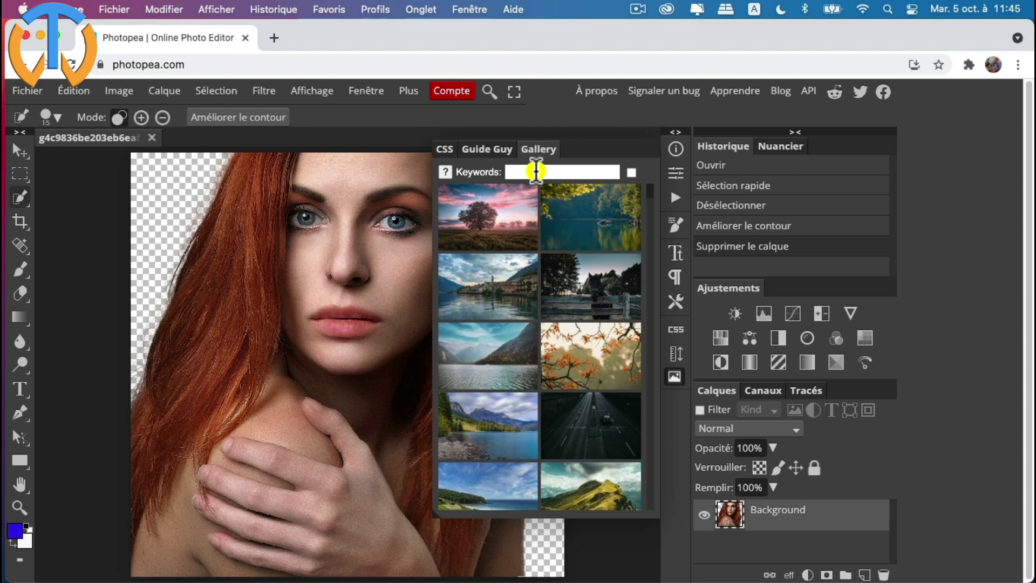
pyautogui.click(536, 172)
pyautogui.write('t')
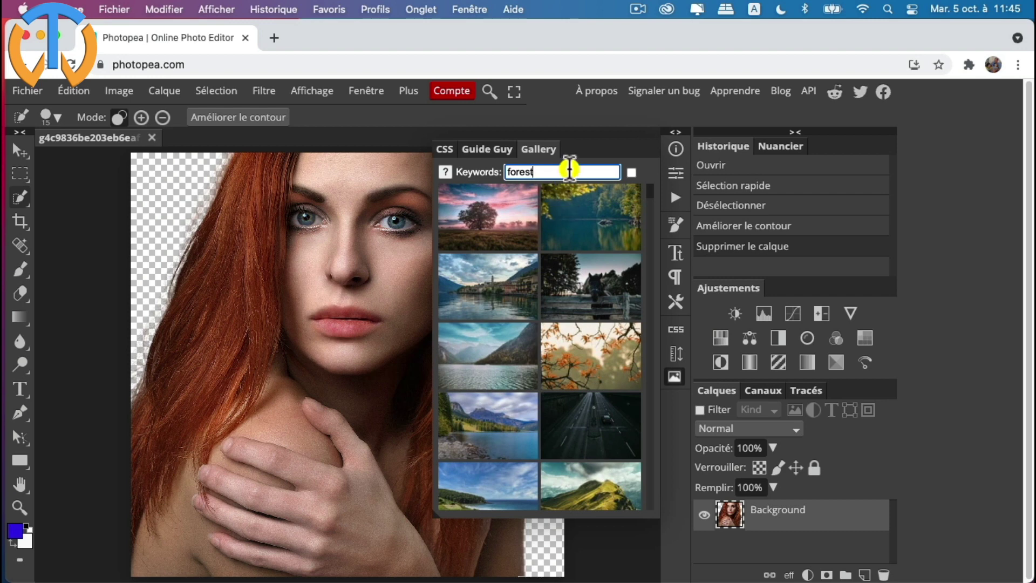
pyautogui.press('Return')
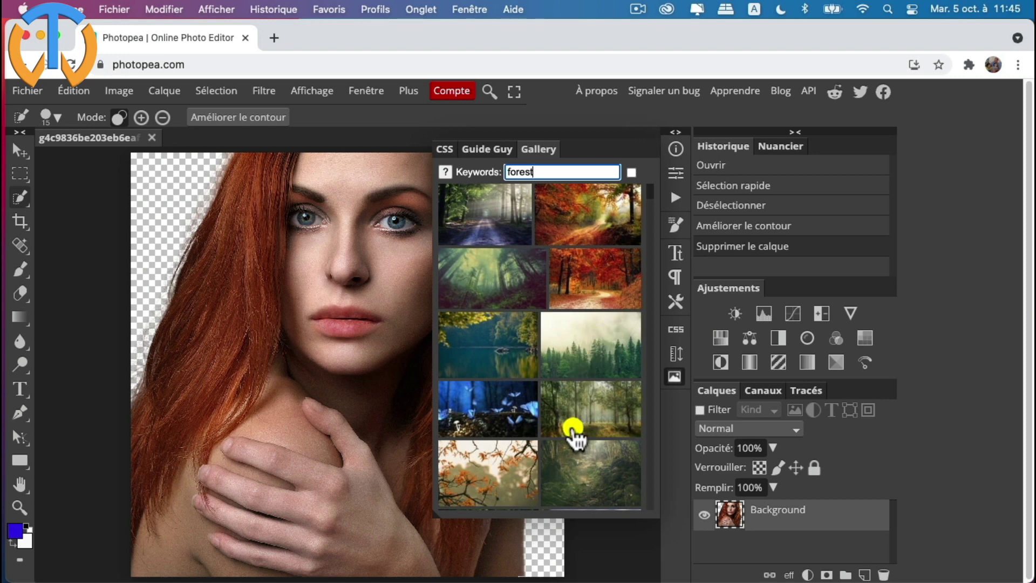
pyautogui.scroll(-1, 548, 410)
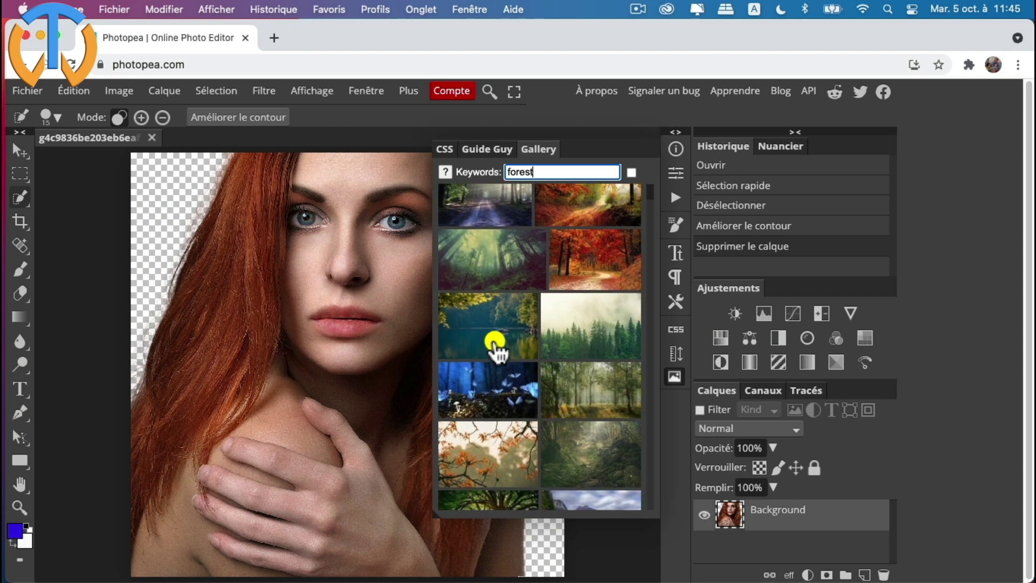
pyautogui.click(486, 333)
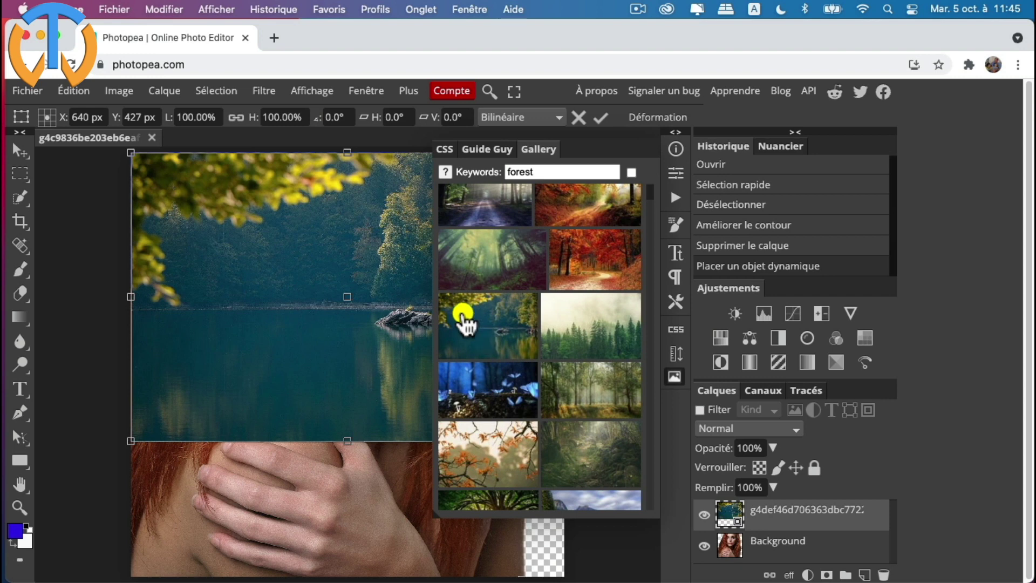
pyautogui.click(673, 375)
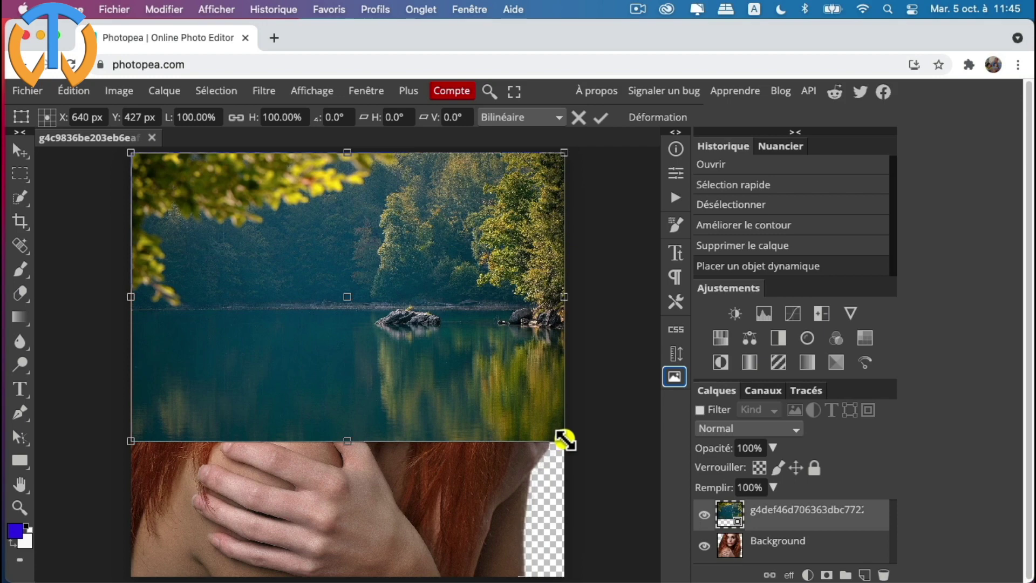
# Enlarge the lake picture to 146.95% so it covers the whole canvas, and move the woman's layer above it.
pyautogui.moveTo(564, 441); pyautogui.dragTo(640, 508)
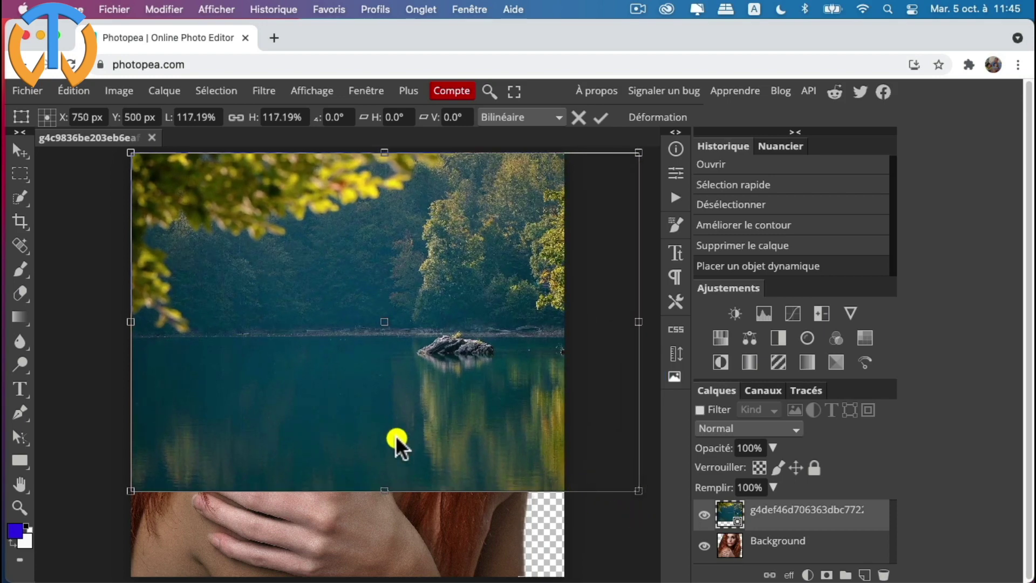
pyautogui.moveTo(131, 490); pyautogui.dragTo(7, 577)
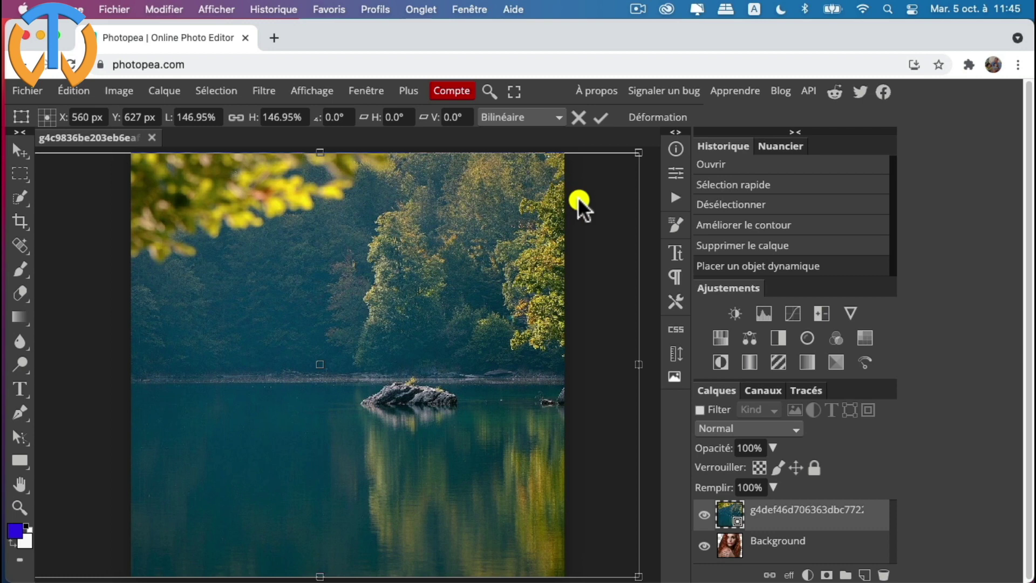
pyautogui.click(20, 150)
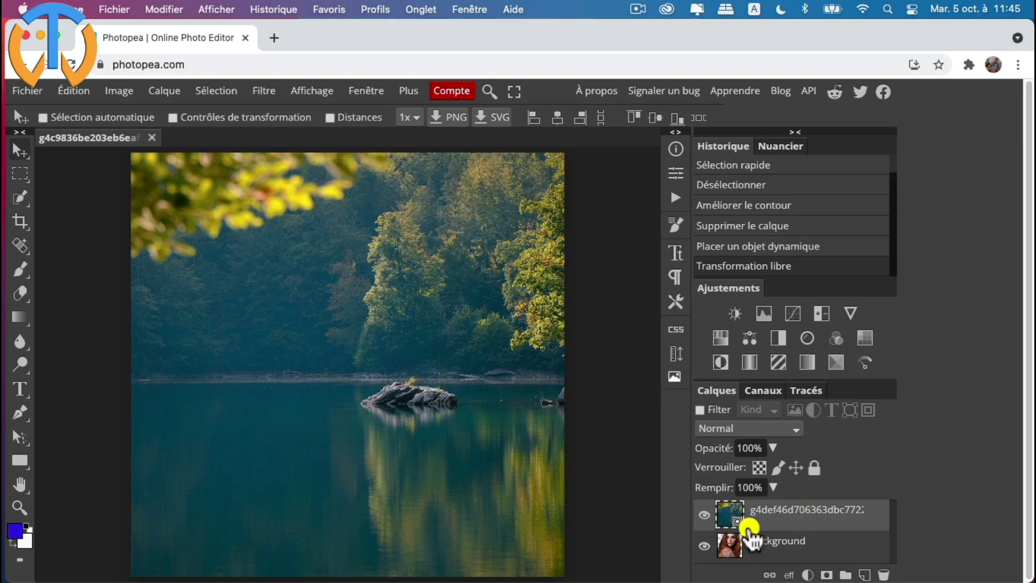
pyautogui.moveTo(802, 554); pyautogui.dragTo(801, 507)
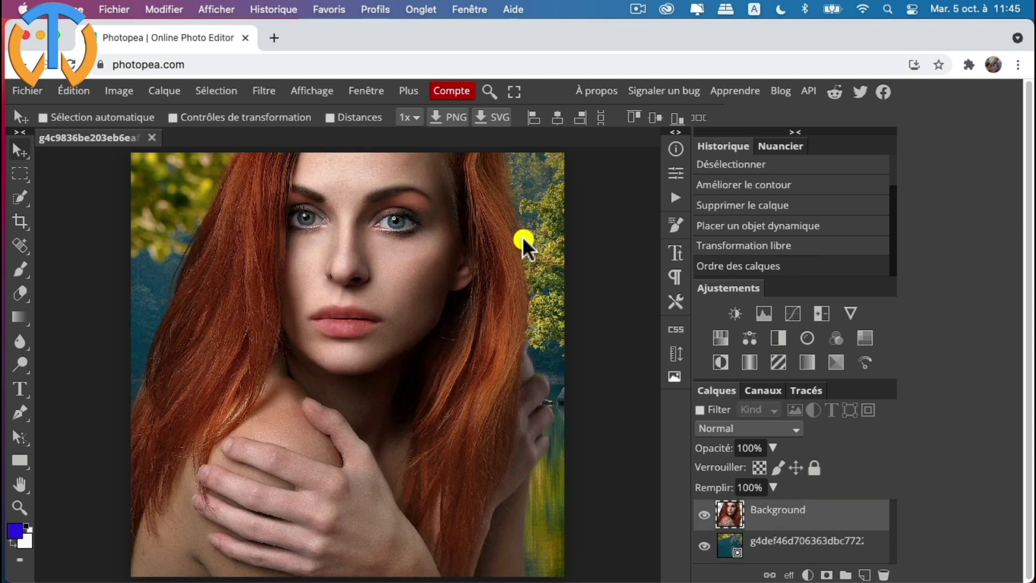
# Apply a Gaussian blur (Flou gaussien) of 13.0 px to the lake picture layer.
pyautogui.click(839, 545)
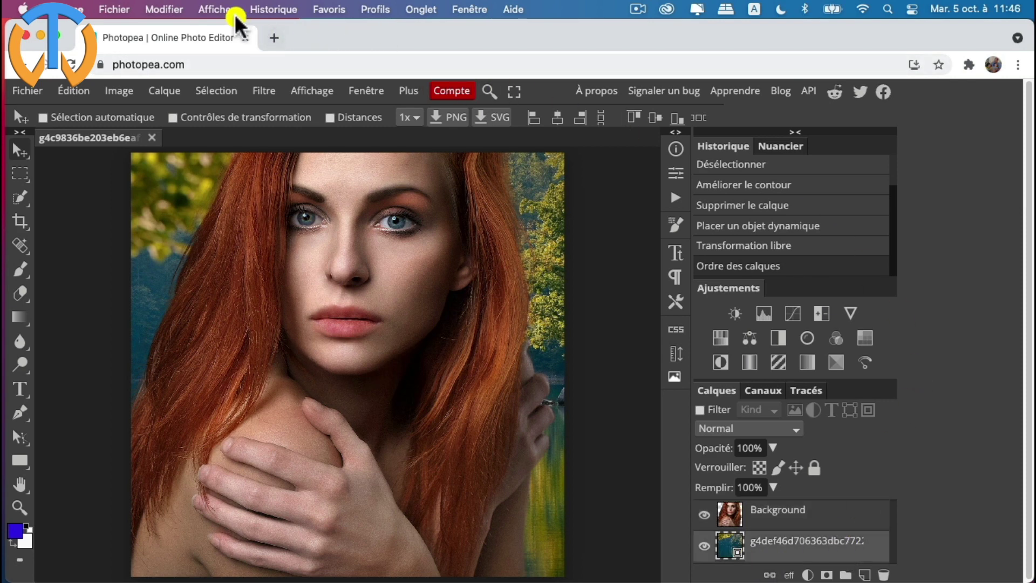
pyautogui.click(268, 92)
pyautogui.moveTo(304, 239)
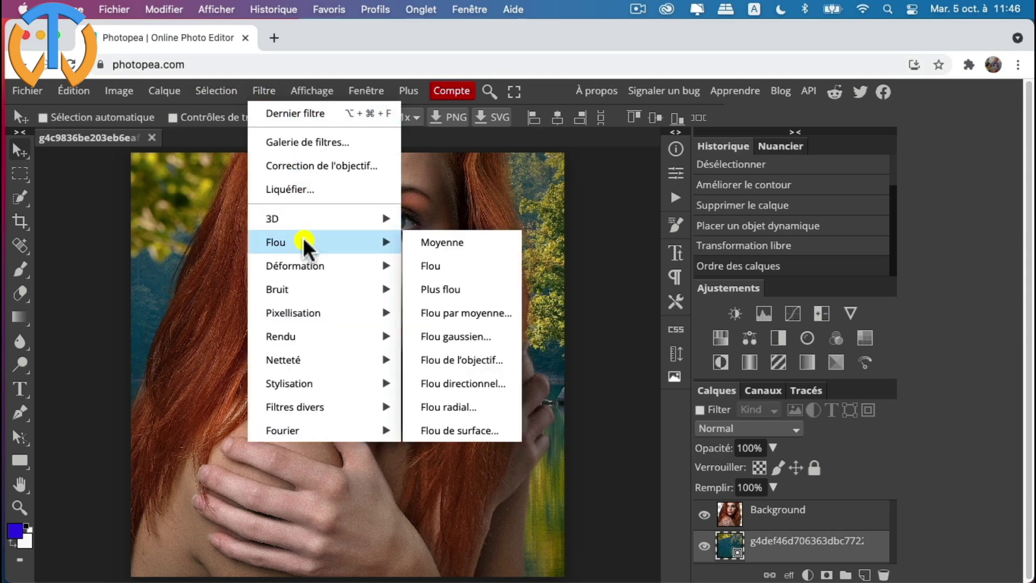
pyautogui.click(453, 336)
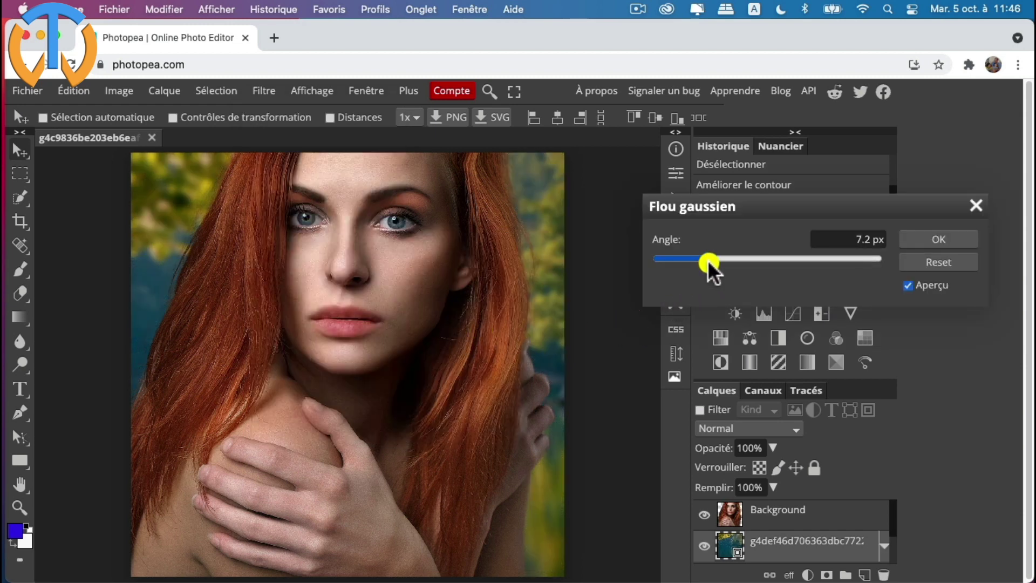
pyautogui.moveTo(708, 256)
pyautogui.mouseDown()
pyautogui.moveTo(723, 257)
pyautogui.moveTo(646, 260)
pyautogui.moveTo(717, 259)
pyautogui.mouseUp()
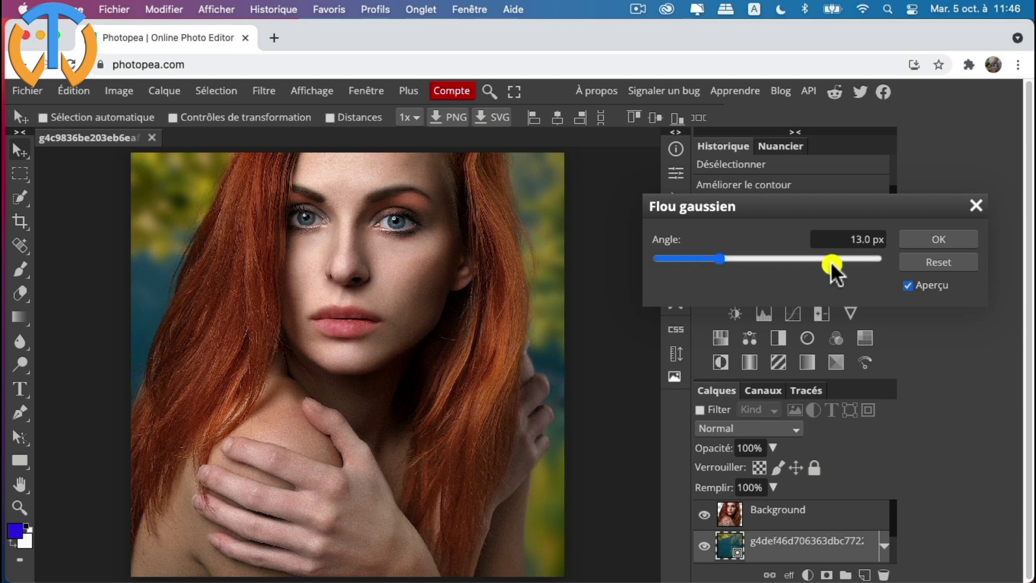
pyautogui.click(933, 237)
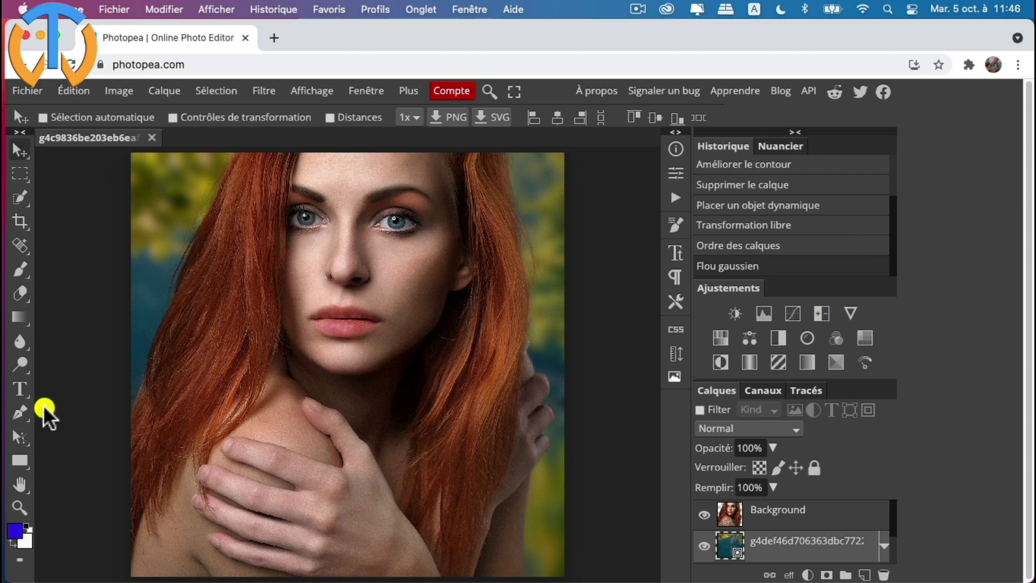
# Examine the fine hair strands up close against the blurred lake background on both sides of the woman's head.
pyautogui.click(14, 504)
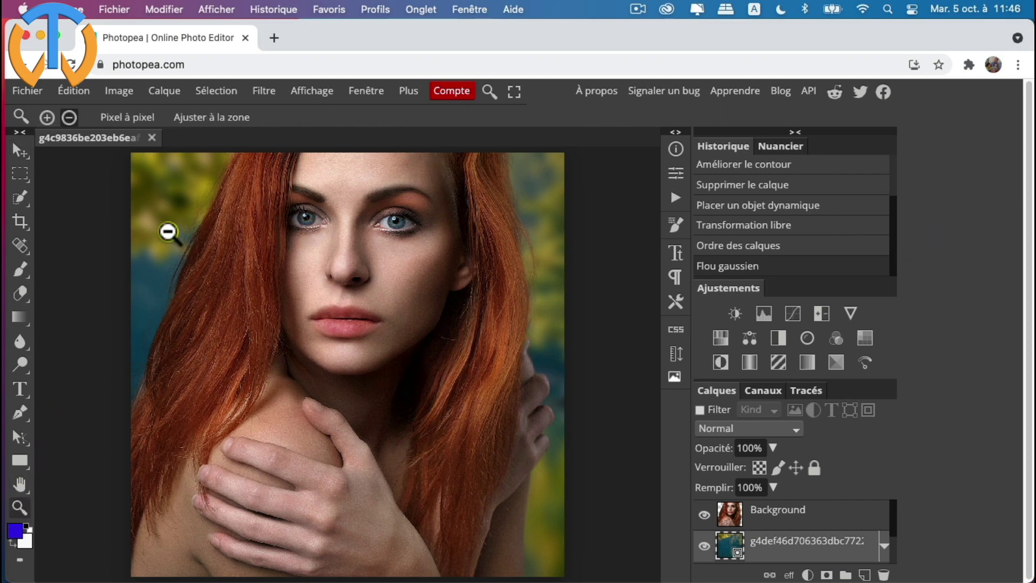
pyautogui.click(46, 117)
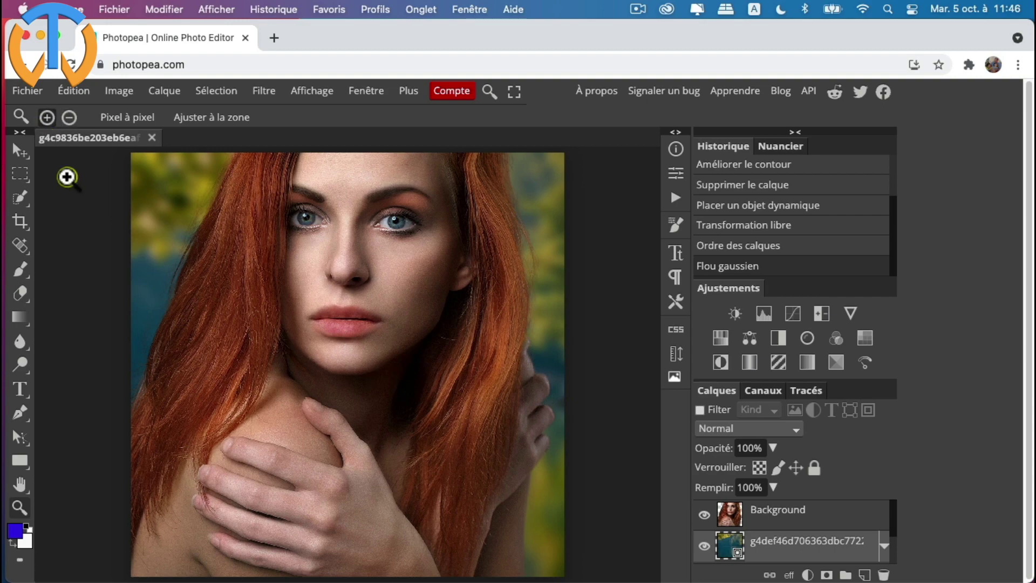
pyautogui.click(155, 342)
pyautogui.click(155, 329)
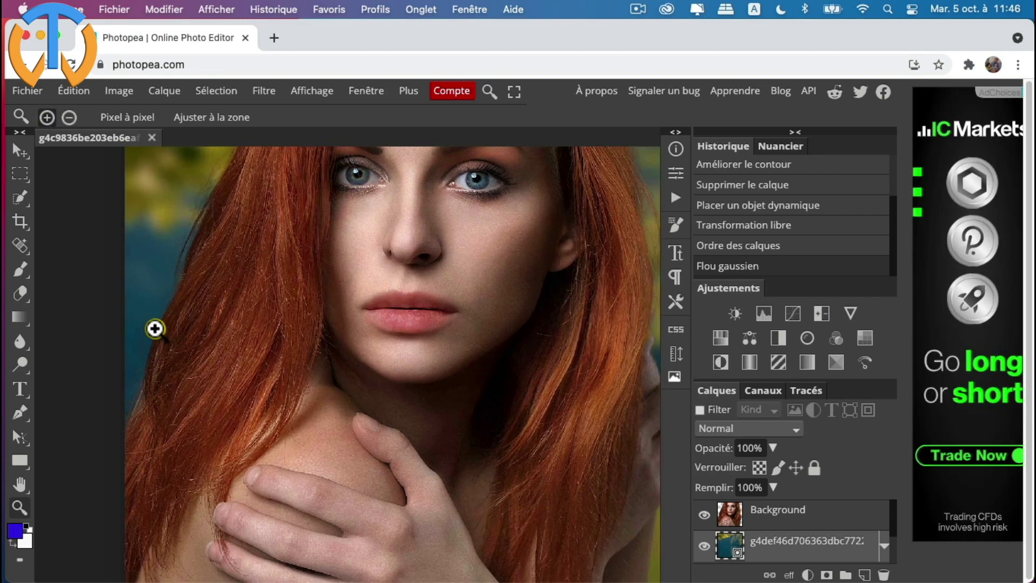
pyautogui.click(155, 329)
pyautogui.click(155, 327)
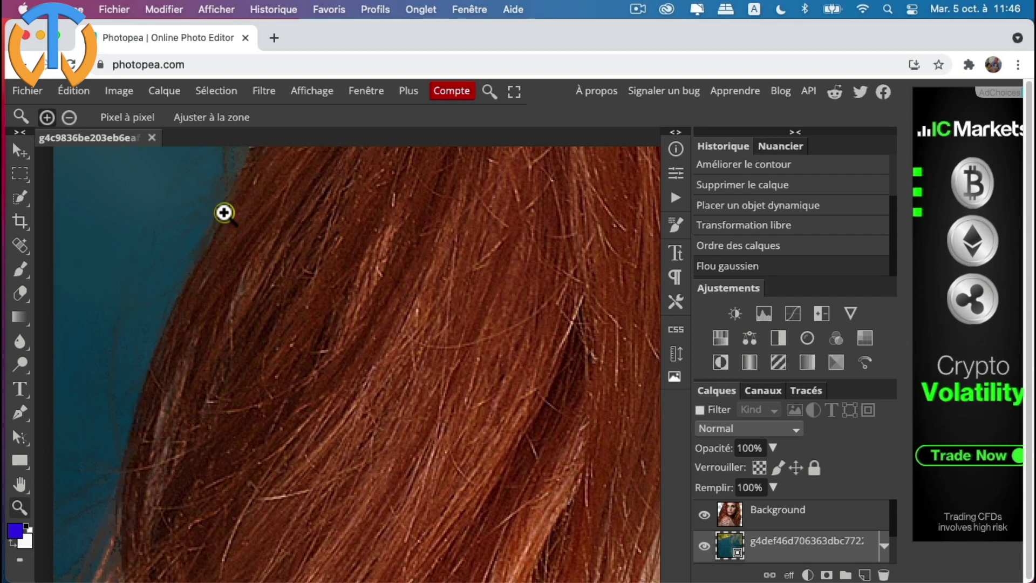
pyautogui.click(21, 486)
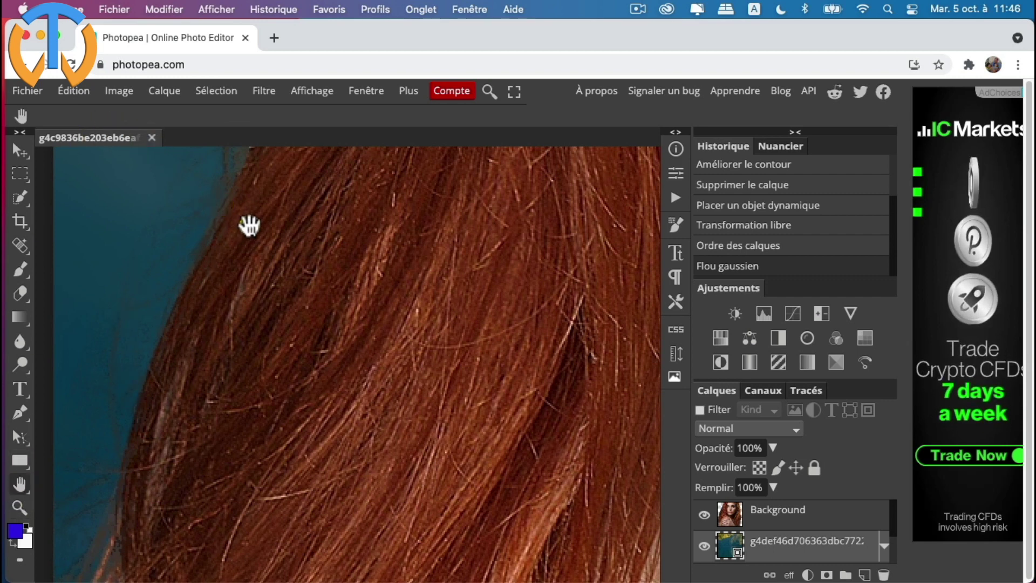
pyautogui.moveTo(247, 224); pyautogui.dragTo(237, 428)
pyautogui.moveTo(300, 212); pyautogui.dragTo(272, 322)
pyautogui.moveTo(291, 173); pyautogui.dragTo(273, 321)
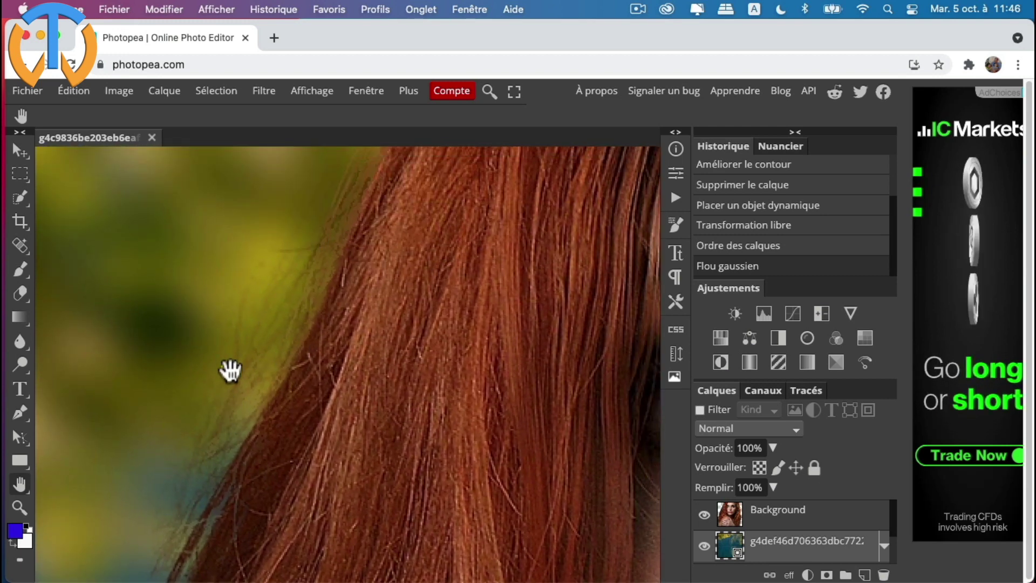
pyautogui.moveTo(229, 370); pyautogui.dragTo(403, 240)
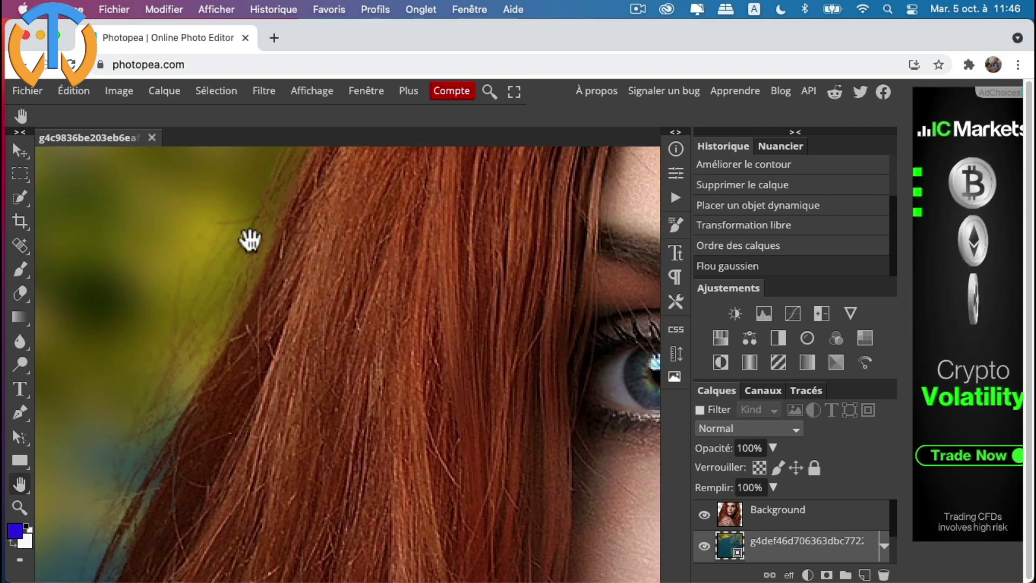
pyautogui.click(20, 508)
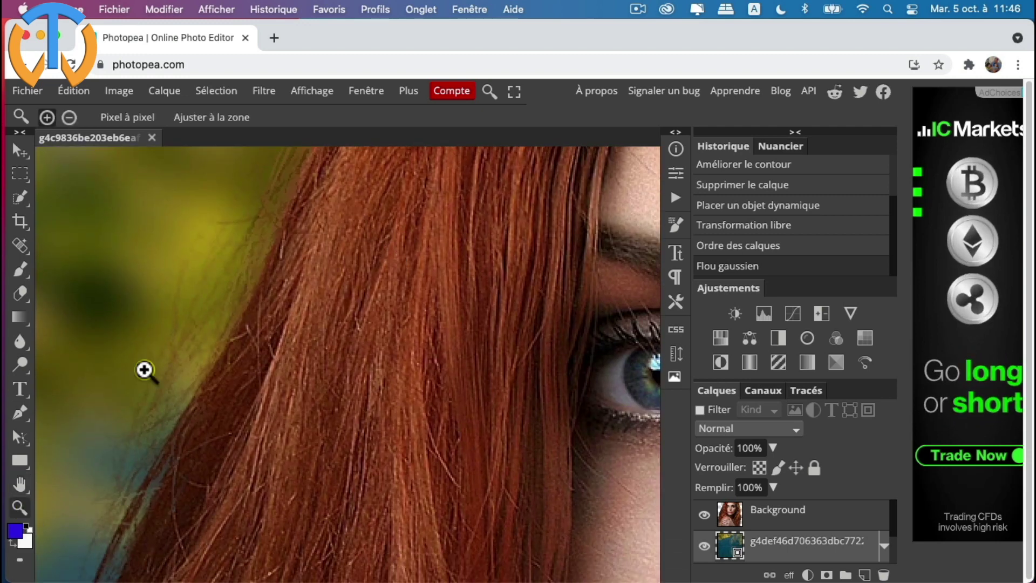
pyautogui.click(231, 117)
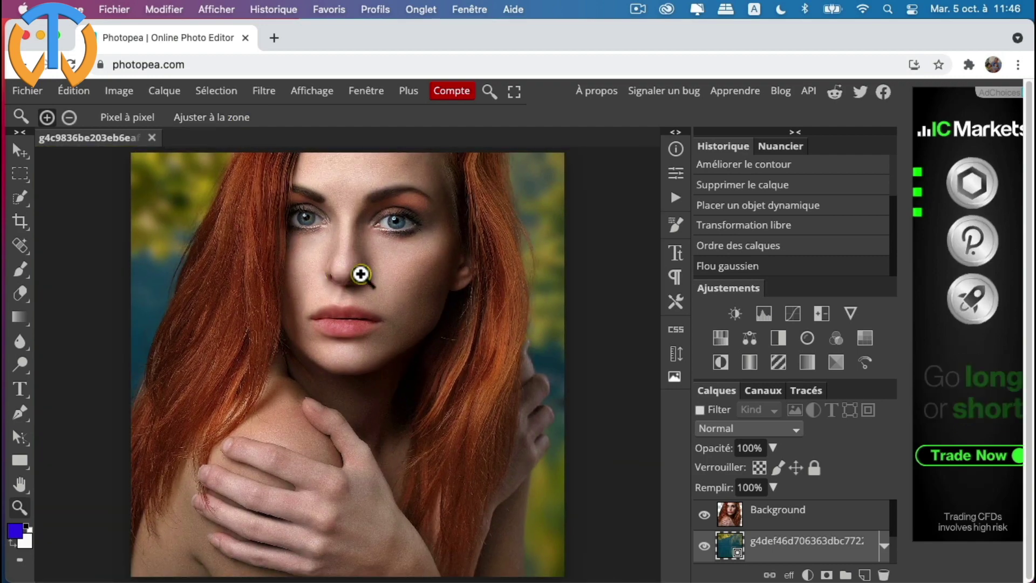
pyautogui.moveTo(514, 247); pyautogui.dragTo(522, 252)
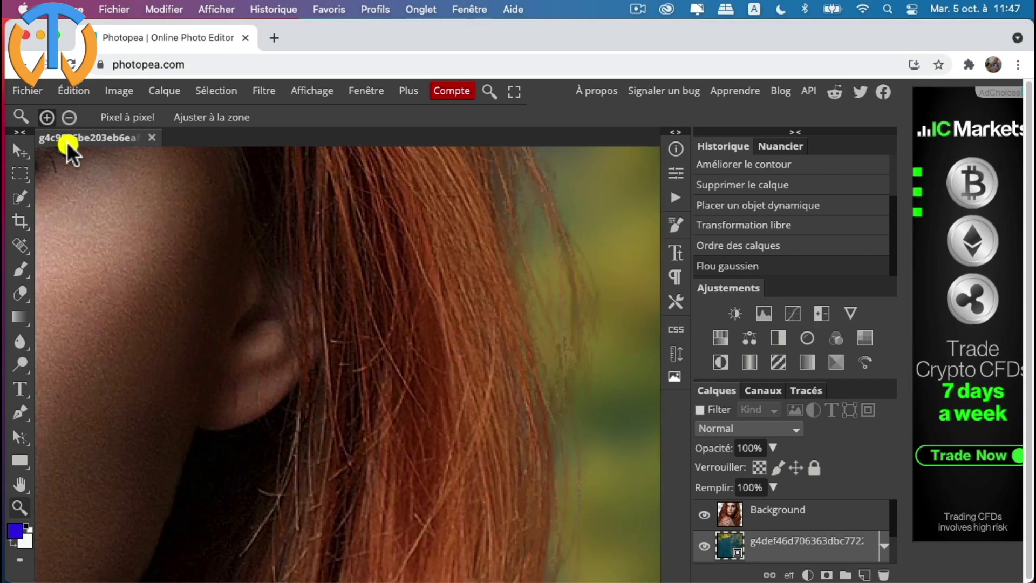
pyautogui.click(194, 116)
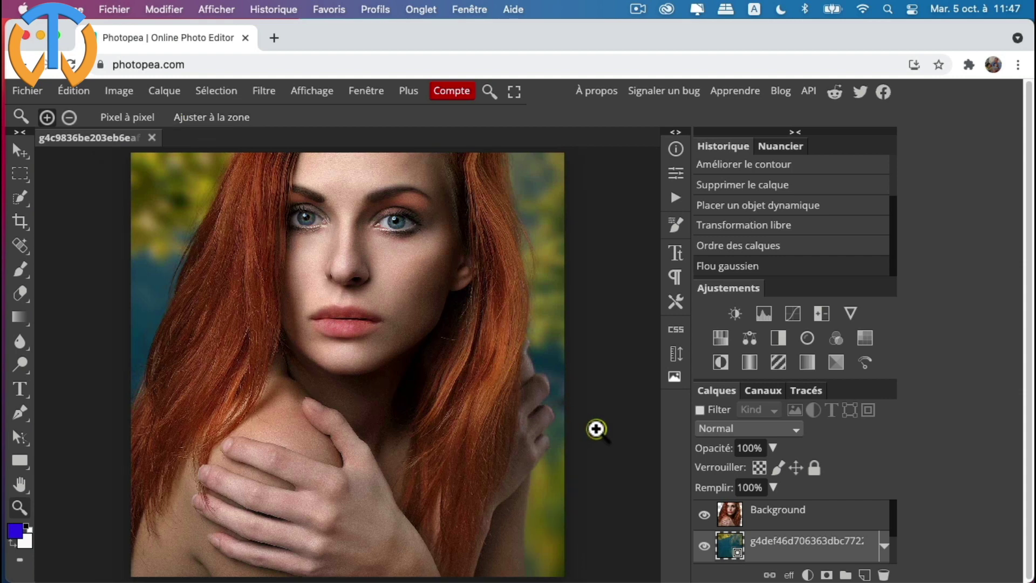
# Make the woman's layer the active layer and switch to the Move tool.
pyautogui.click(816, 511)
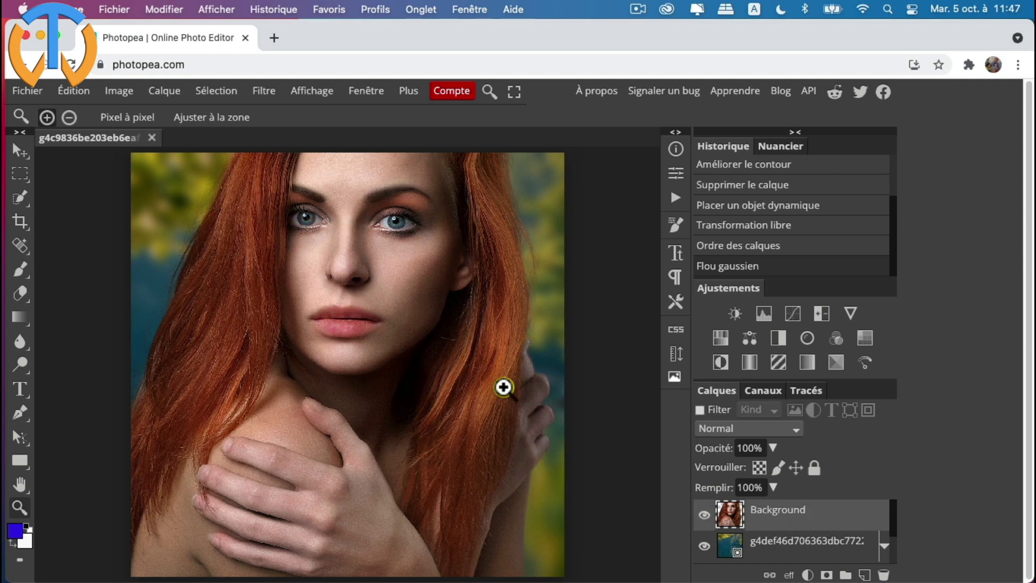
pyautogui.click(812, 546)
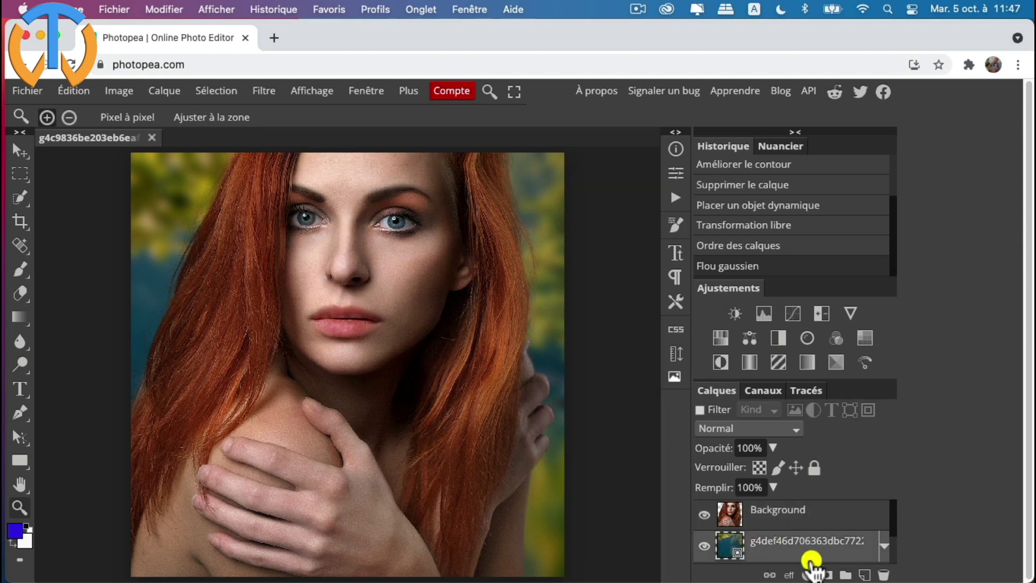
pyautogui.click(793, 515)
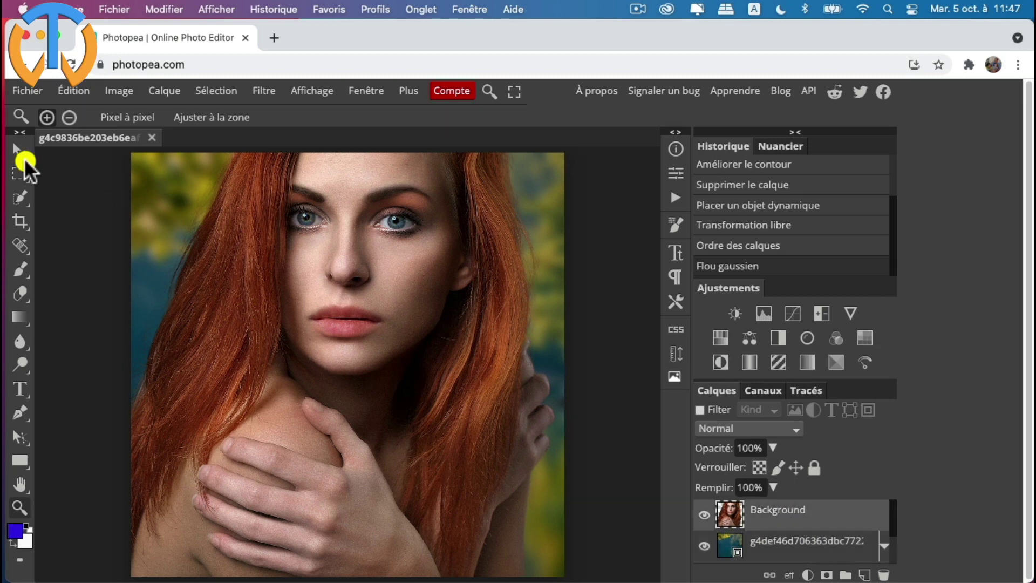
pyautogui.click(20, 152)
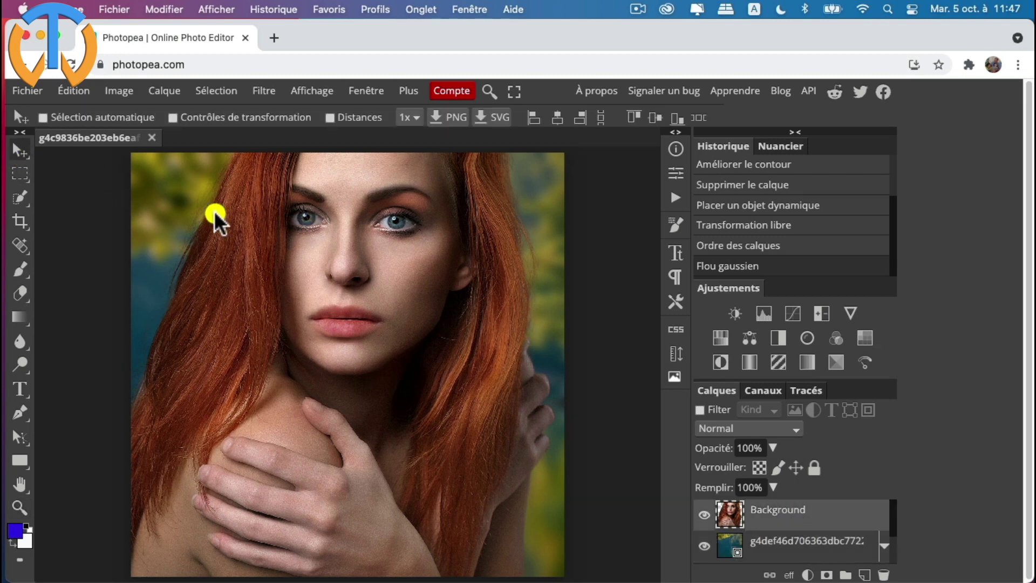
# Try a Levels (Niveaux) adjustment on the woman's layer with midtones at 1.21 and black input at 13, and discard it.
pyautogui.click(262, 91)
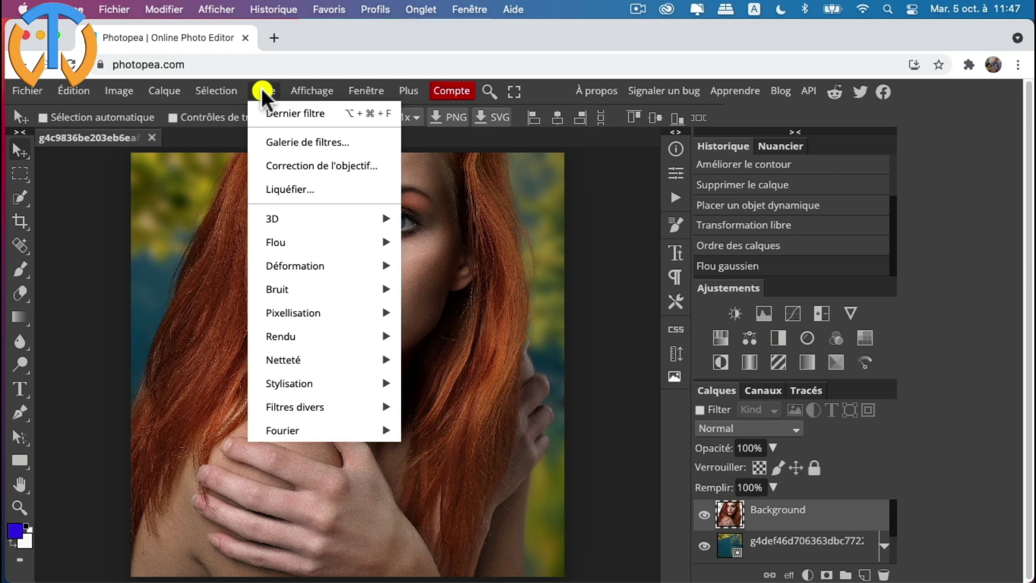
pyautogui.click(261, 89)
pyautogui.click(130, 89)
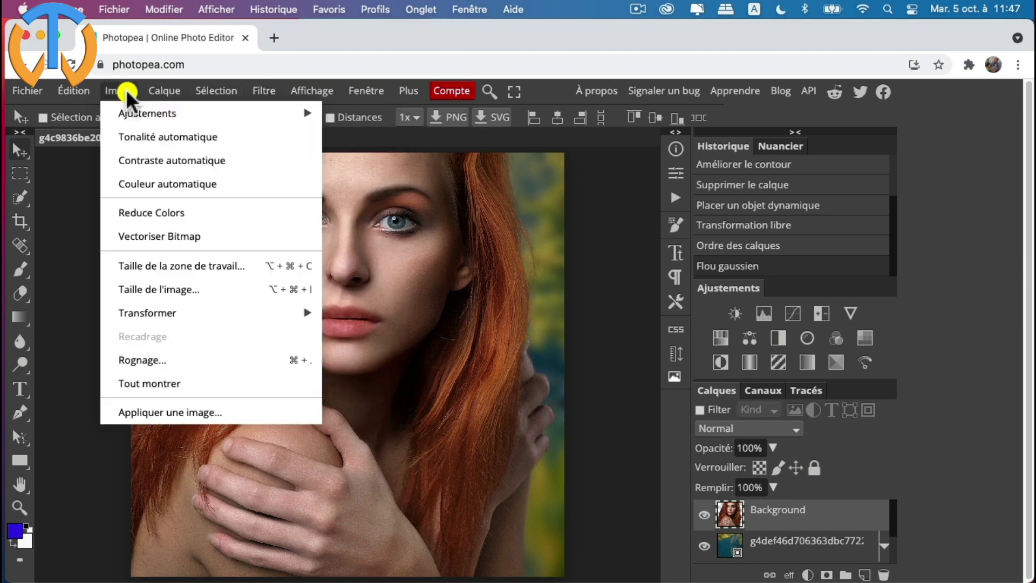
pyautogui.moveTo(133, 107)
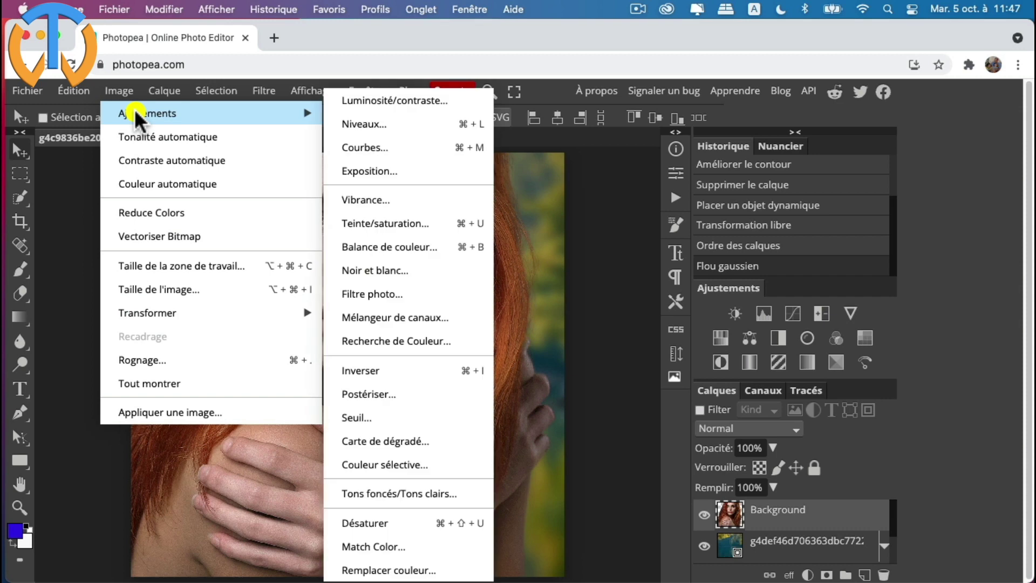
pyautogui.click(352, 121)
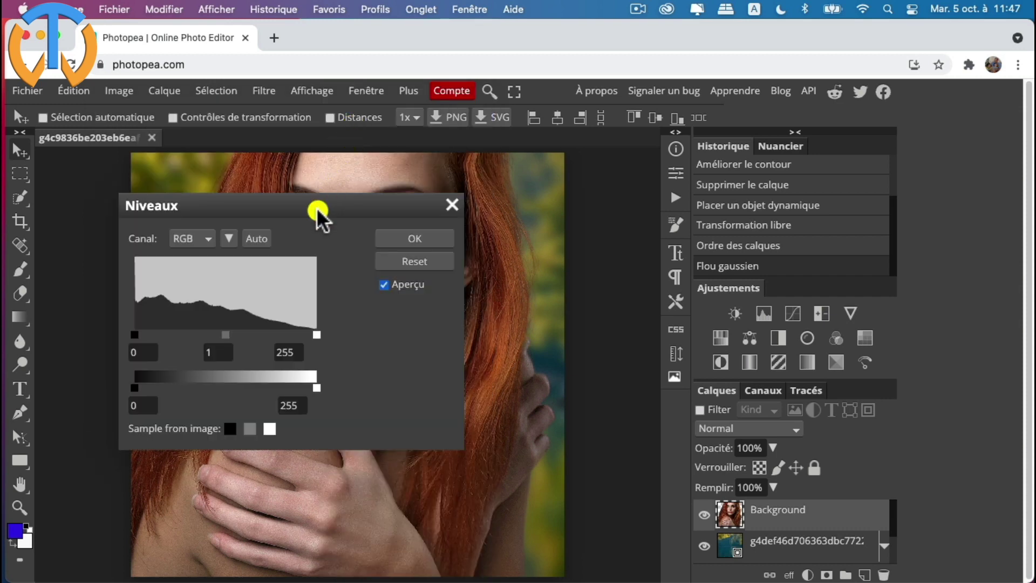
pyautogui.moveTo(316, 208); pyautogui.dragTo(769, 203)
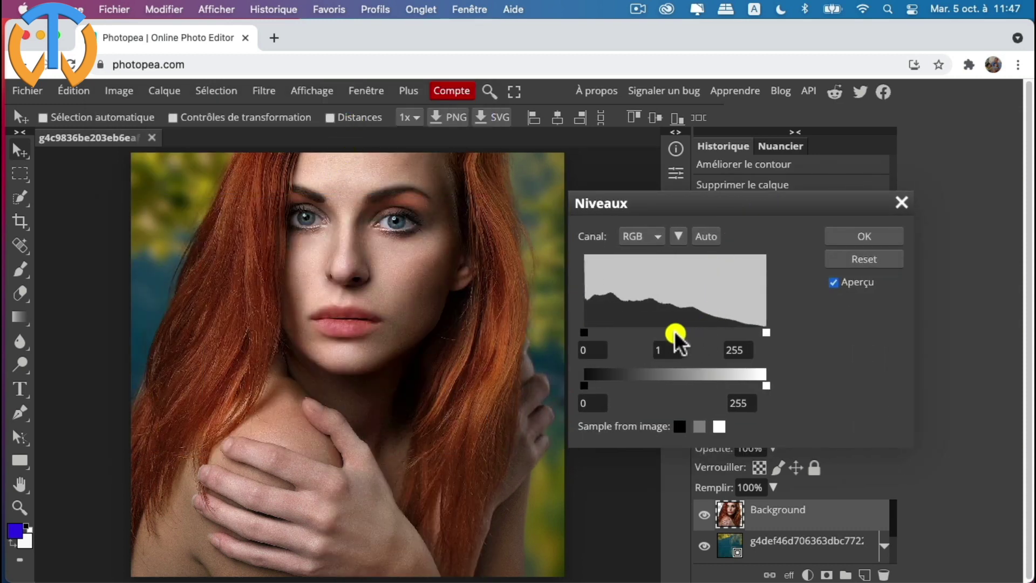
pyautogui.moveTo(675, 330); pyautogui.dragTo(668, 328)
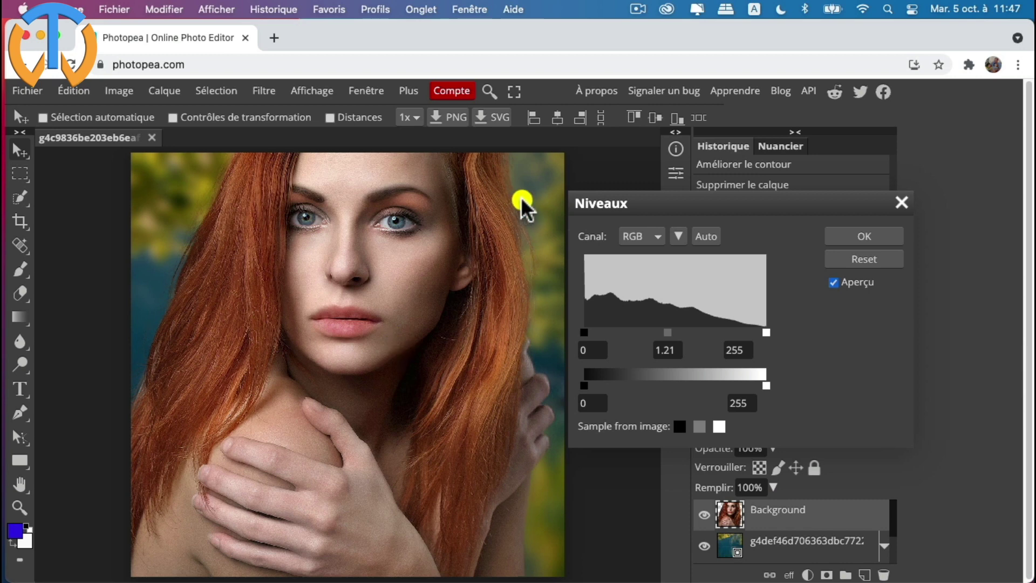
pyautogui.moveTo(584, 331); pyautogui.dragTo(592, 332)
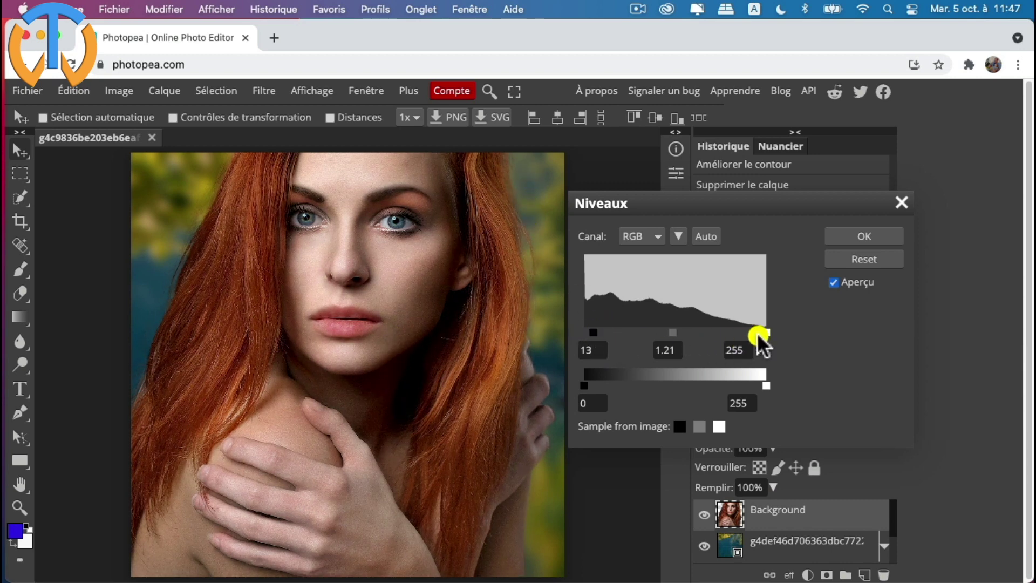
pyautogui.moveTo(763, 330)
pyautogui.mouseDown()
pyautogui.moveTo(746, 332)
pyautogui.moveTo(774, 331)
pyautogui.mouseUp()
pyautogui.click(901, 203)
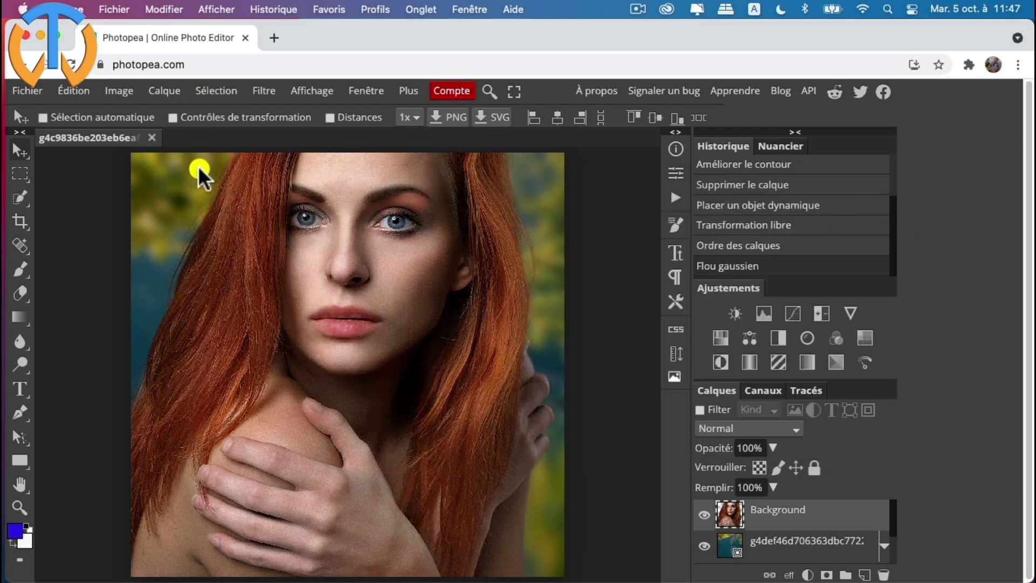
# Try the automatic tone correction (Tonalité automatique) on the woman's layer and undo it.
pyautogui.click(120, 91)
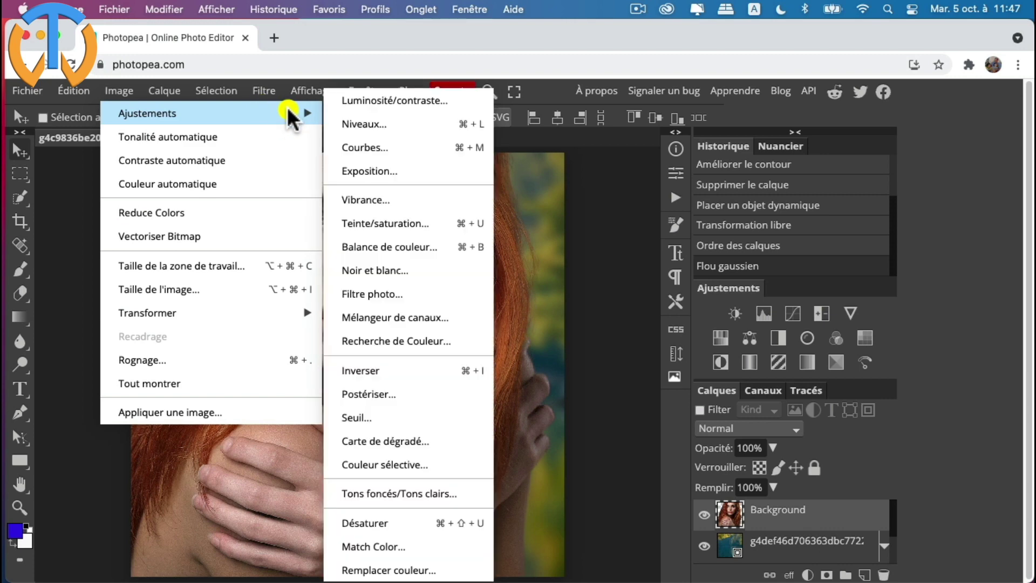
pyautogui.click(160, 138)
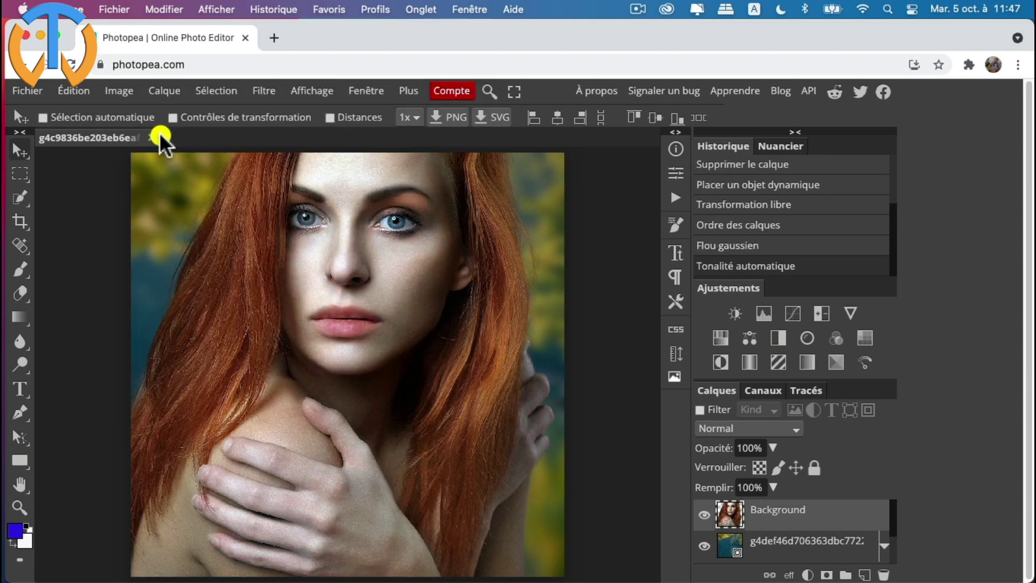
pyautogui.click(77, 91)
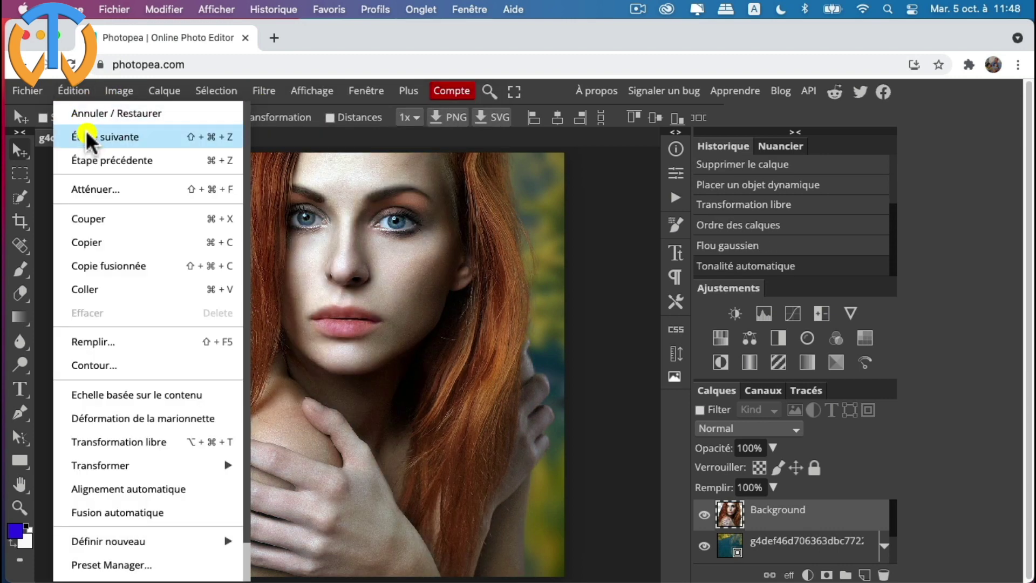
pyautogui.click(86, 112)
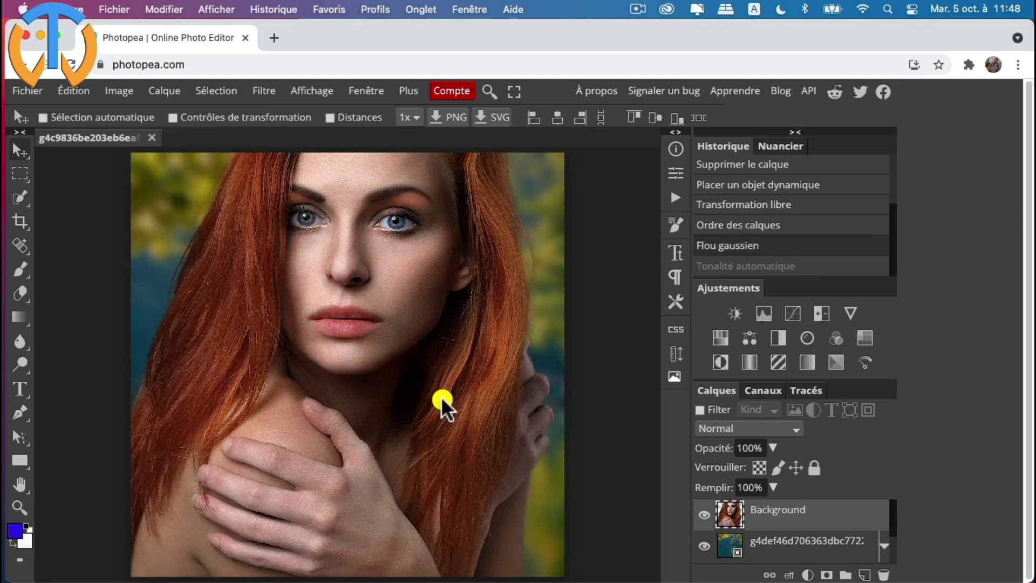